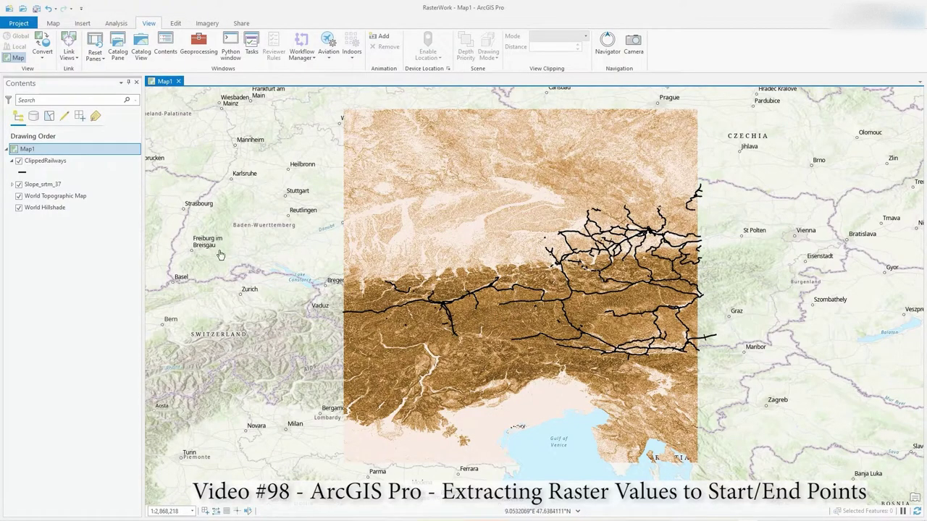
Examine how the ClippedRailways lines run across the Slope_srtm_37 raster in the map.
click(51, 185)
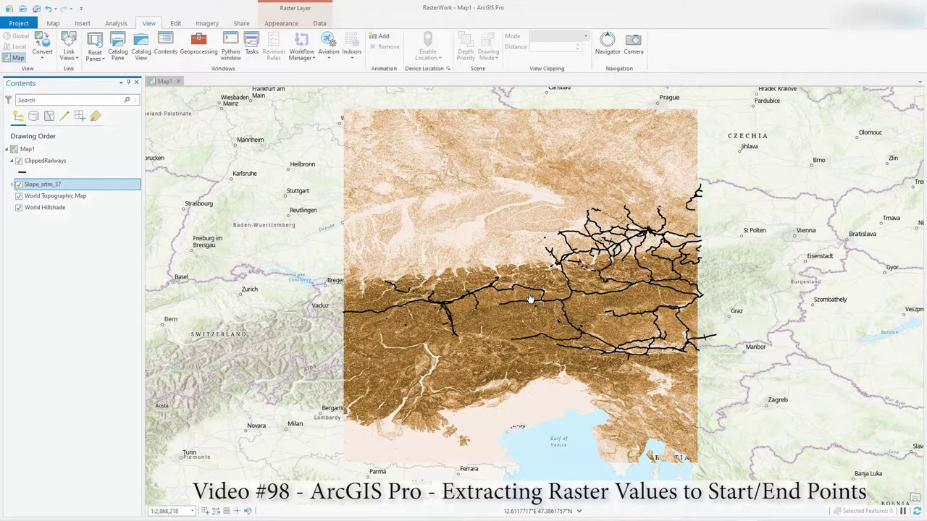
scroll(530, 298, up, 2)
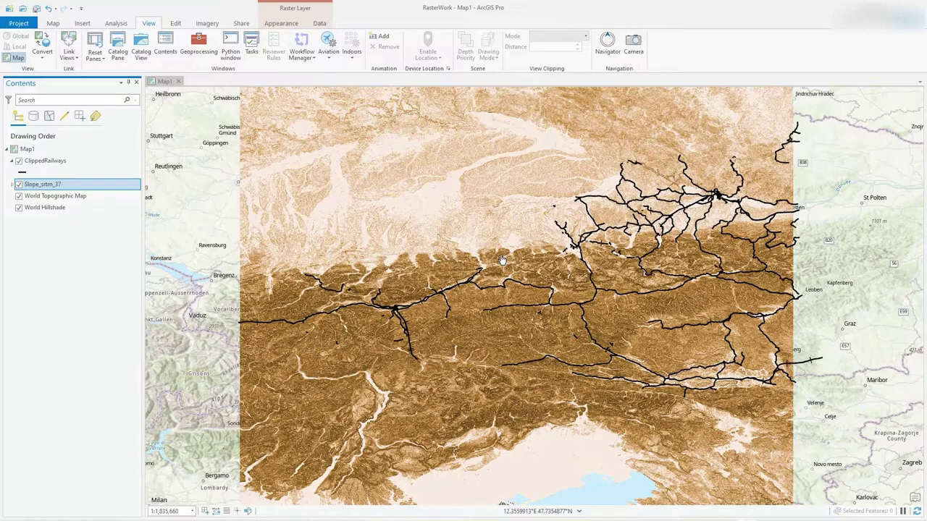
drag(512, 274, 489, 269)
scroll(490, 269, down, 1)
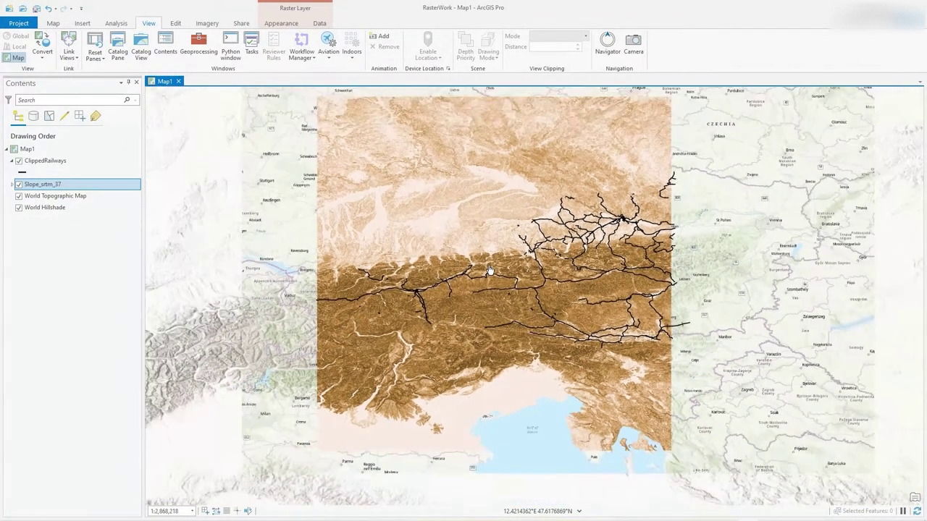
drag(500, 280, 472, 308)
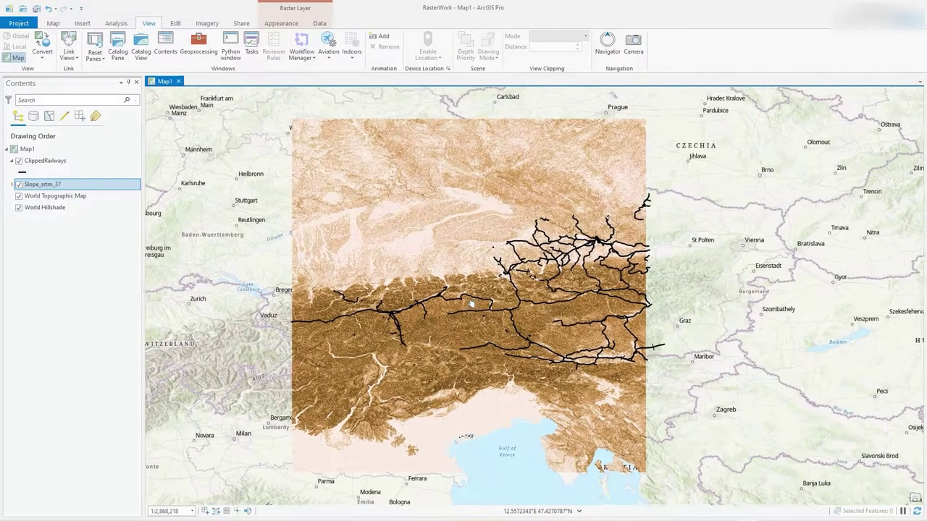
scroll(472, 308, up, 1)
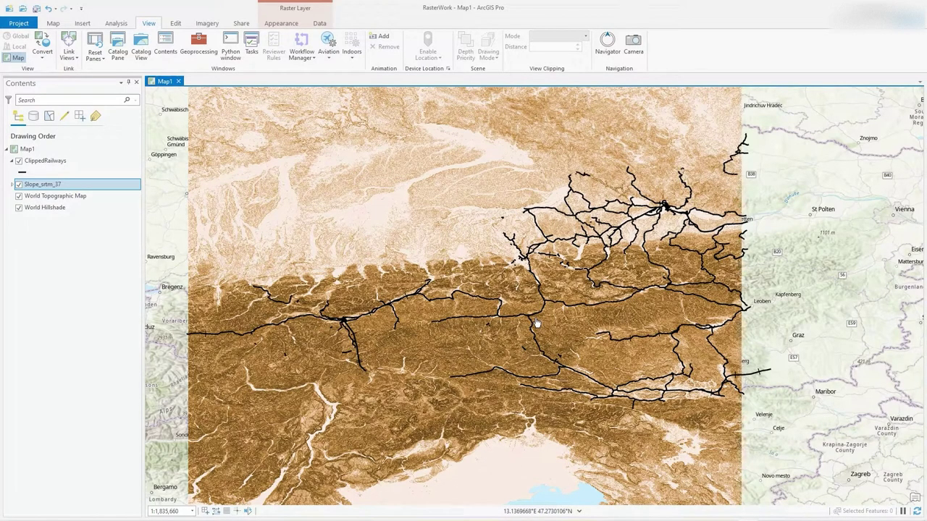
scroll(536, 323, up, 2)
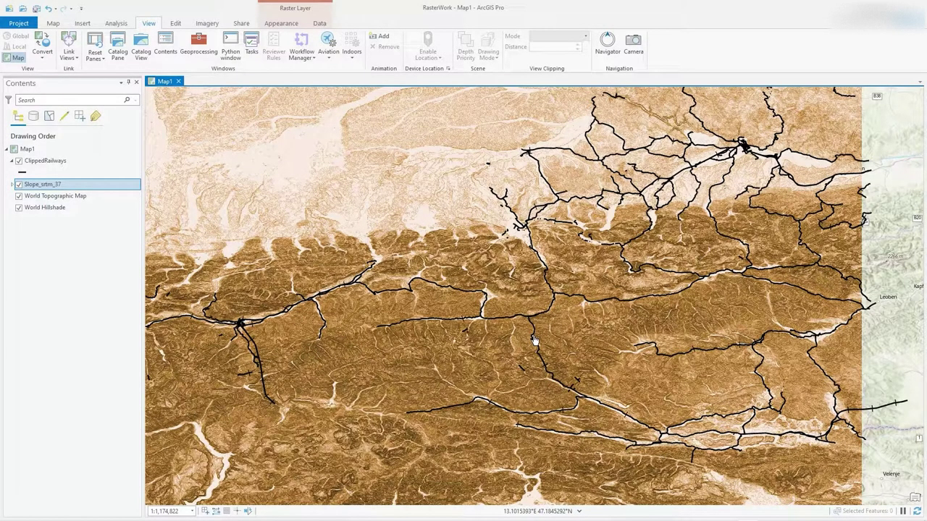
scroll(534, 340, down, 2)
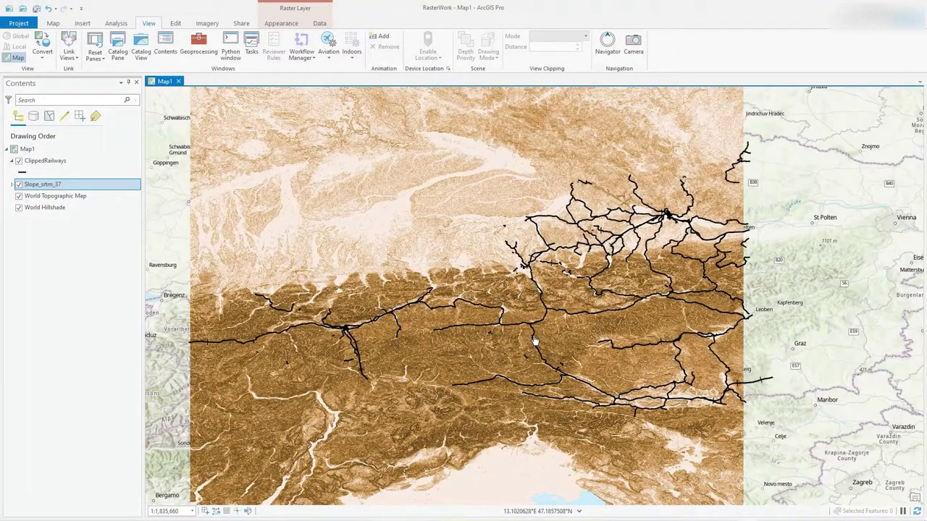
scroll(533, 341, up, 2)
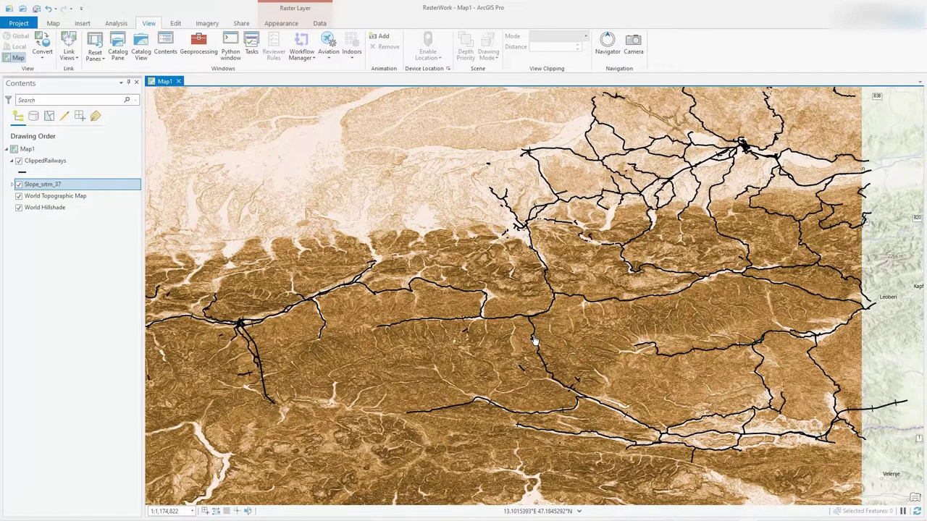
drag(534, 340, 664, 317)
scroll(607, 328, down, 2)
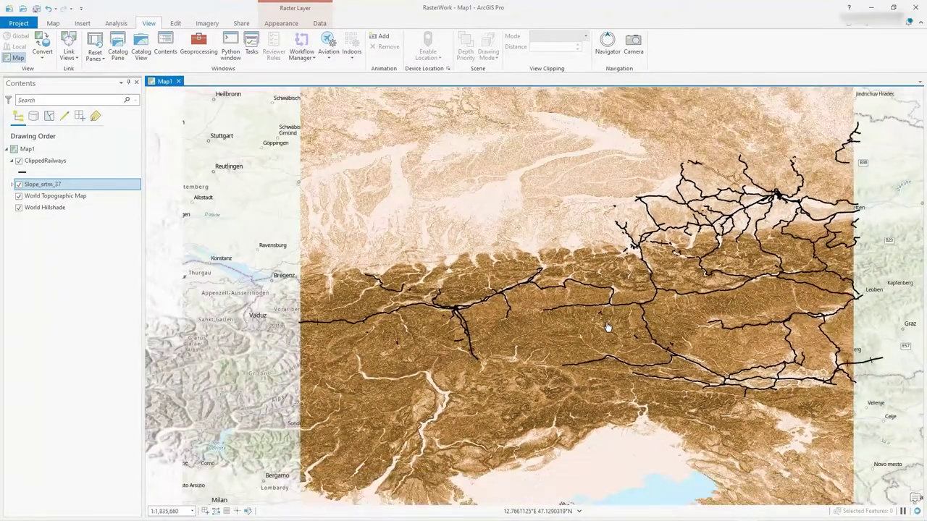
drag(607, 328, 542, 301)
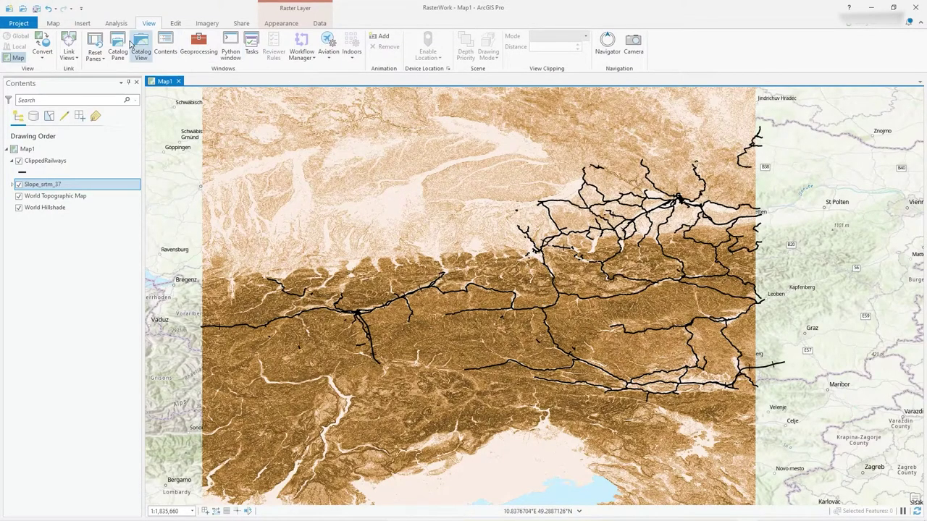
Open the Feature Vertices To Points geoprocessing tool and set ClippedRailways as the input features.
click(116, 23)
click(111, 45)
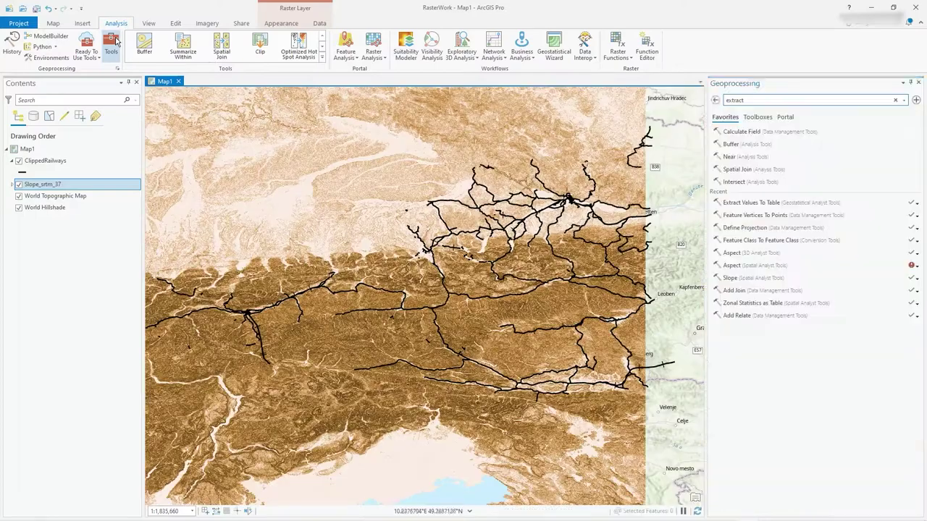
click(738, 216)
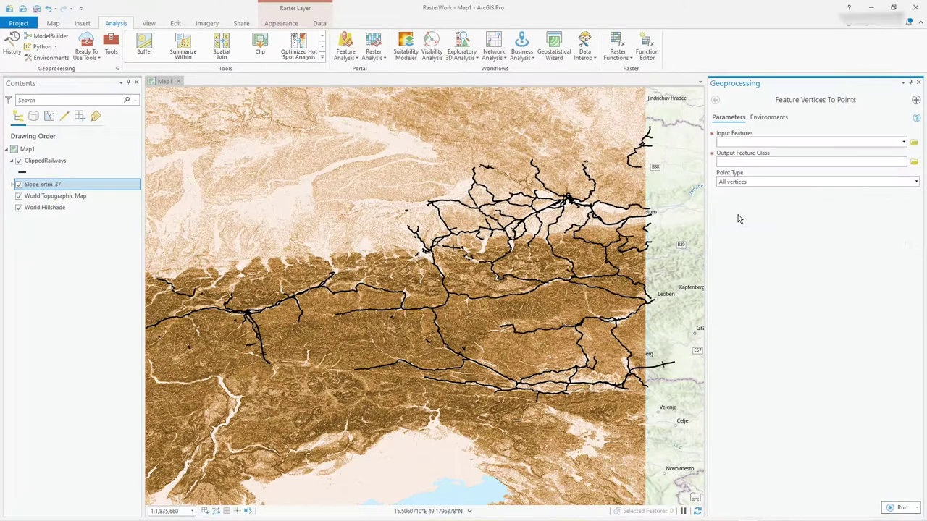
click(902, 142)
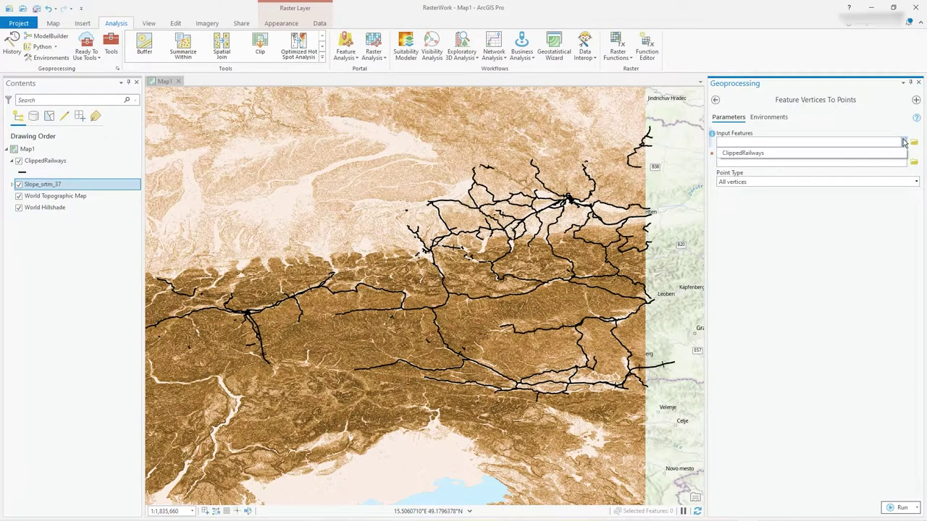
click(863, 151)
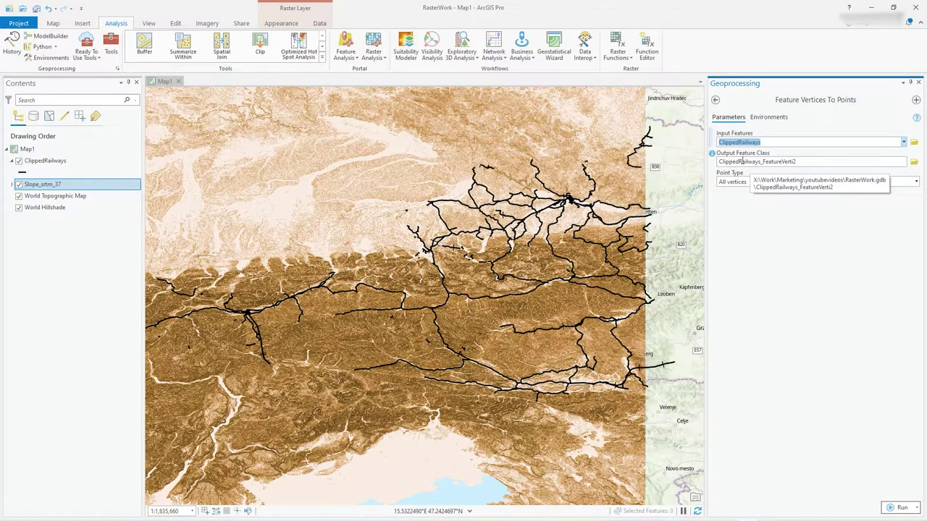
Rename the output feature class to Railways_Vertices, keeping it in RasterWork.gdb.
drag(742, 162, 727, 162)
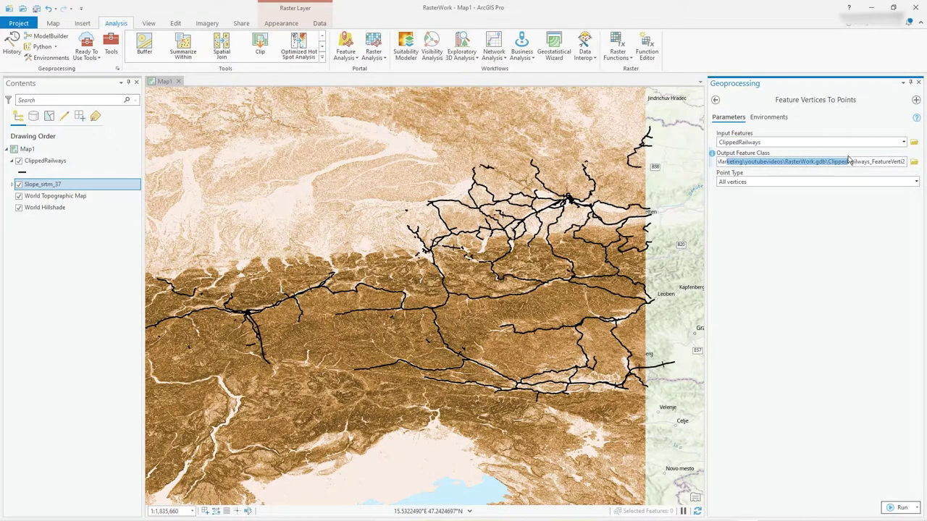
key(Right)
key(BackSpace)
key(BackSpace)
key(BackSpace)
key(BackSpace)
key(BackSpace)
key(BackSpace)
key(BackSpace)
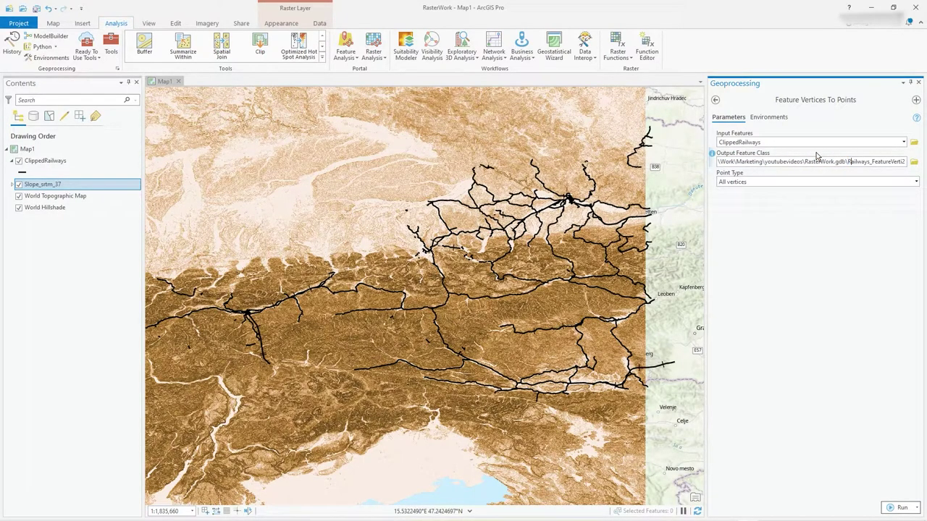
key(Right)
key(Right)
key(Right)
key(shift+Right)
key(shift+Right)
key(shift+Right)
key(shift+Right)
key(shift+Right)
key(shift+Right)
key(shift+Right)
key(BackSpace)
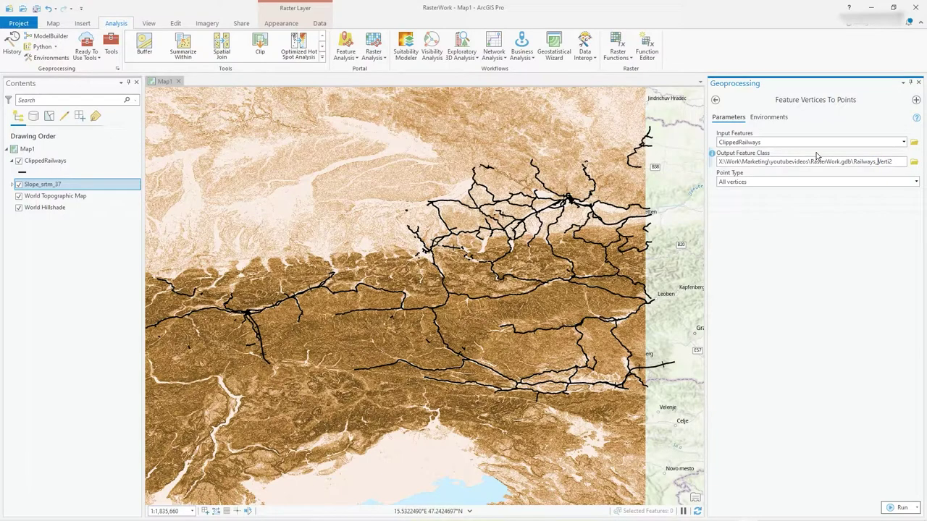
key(BackSpace)
text(ces)
Set the point type to Both start and end vertex and run Feature Vertices To Points.
click(916, 181)
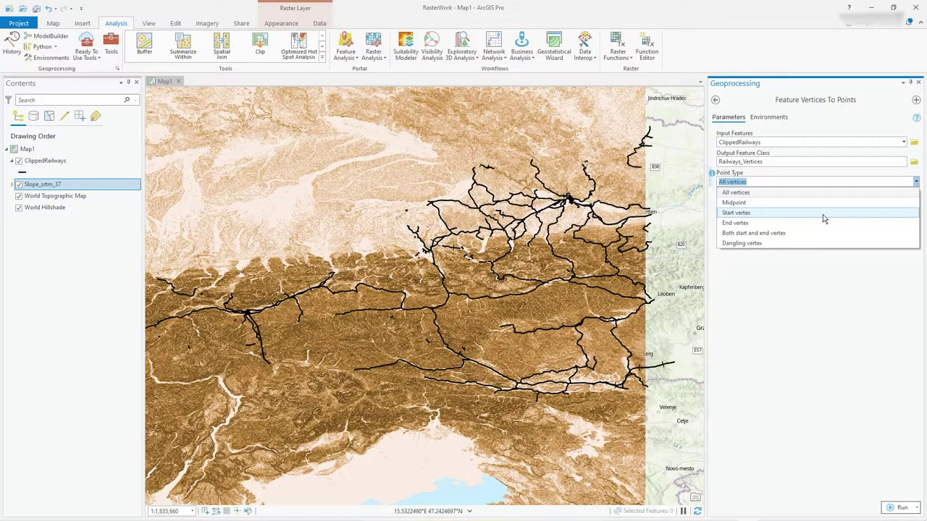
click(763, 233)
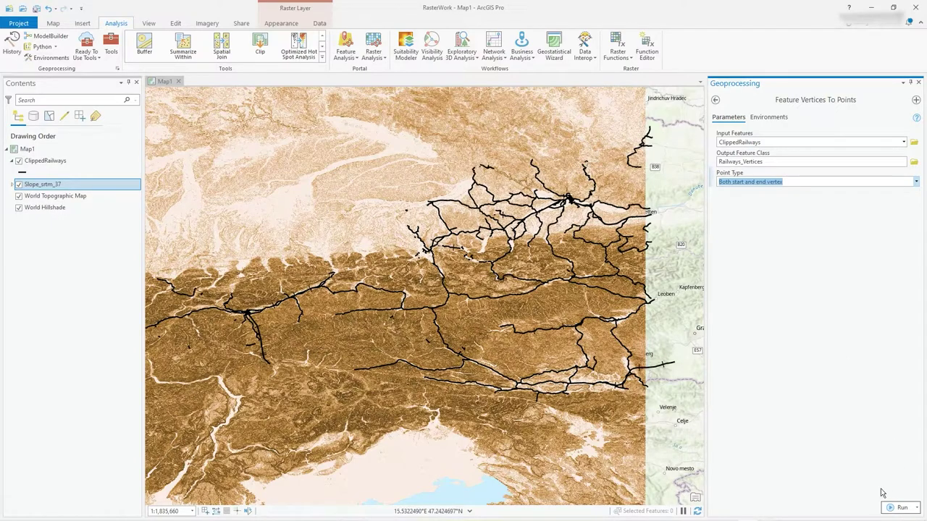
click(889, 510)
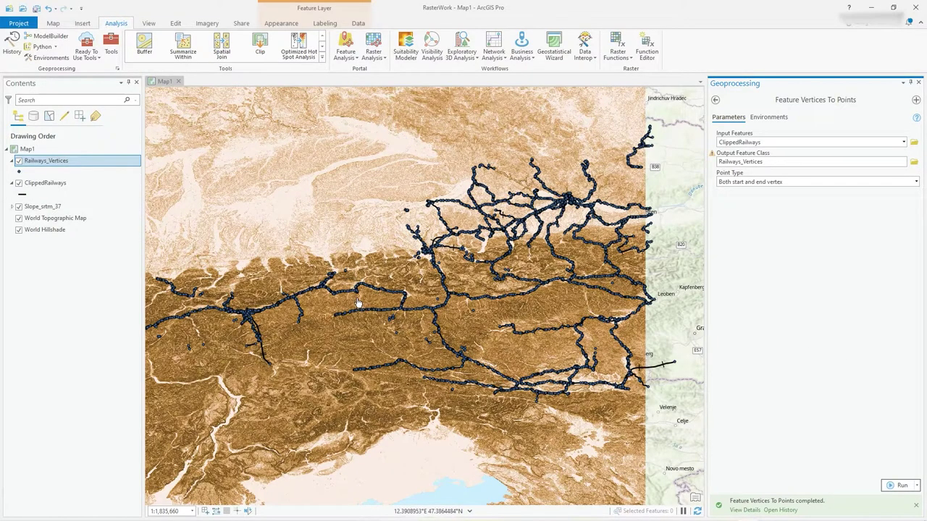
Hide the ClippedRailways layer and inspect the Railways_Vertices points over the slope raster.
drag(310, 300, 382, 304)
scroll(382, 304, up, 1)
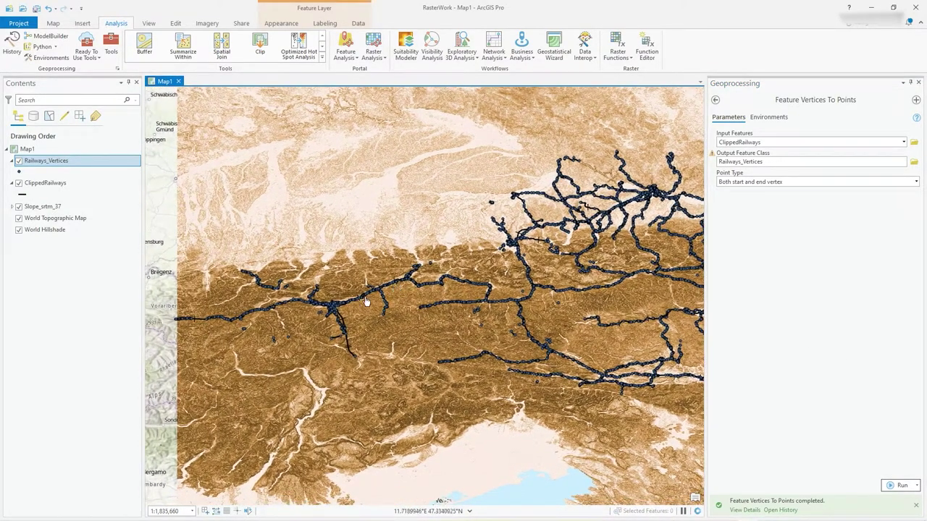
scroll(369, 299, up, 3)
scroll(369, 299, up, 2)
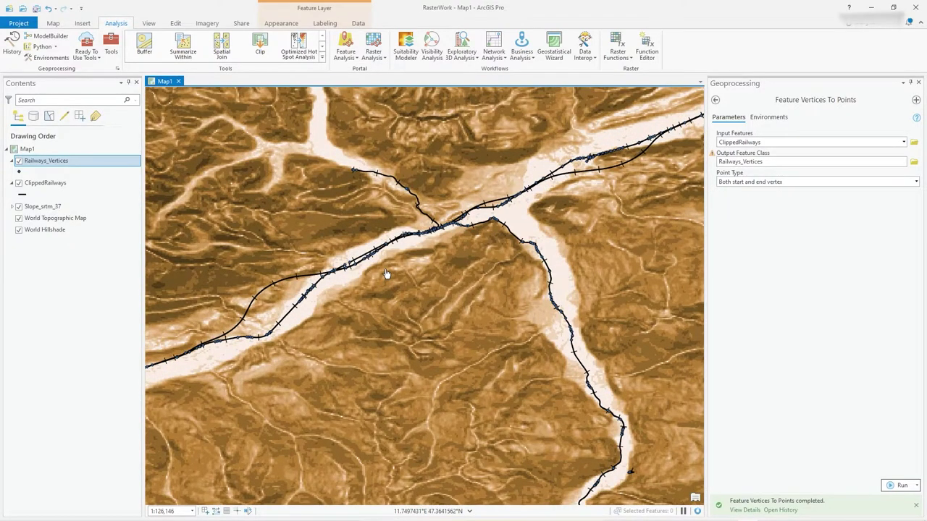
scroll(386, 273, down, 3)
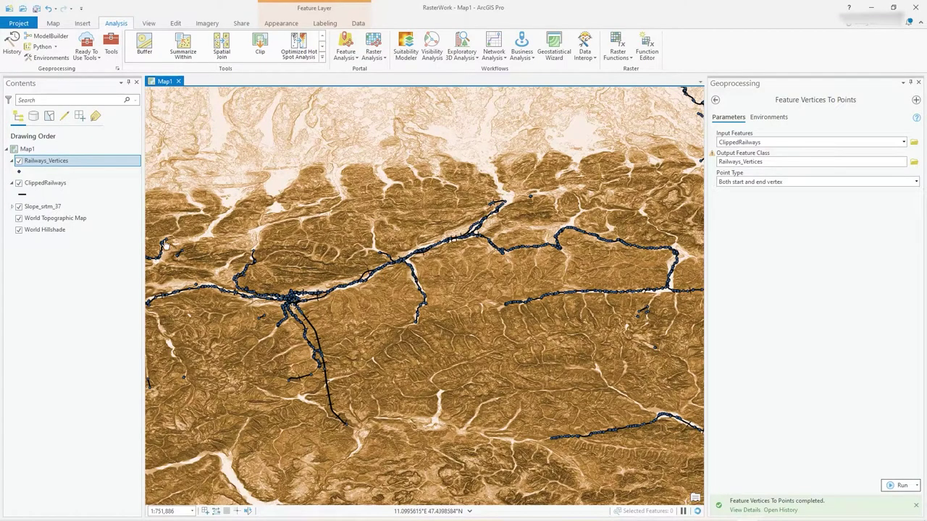
click(19, 183)
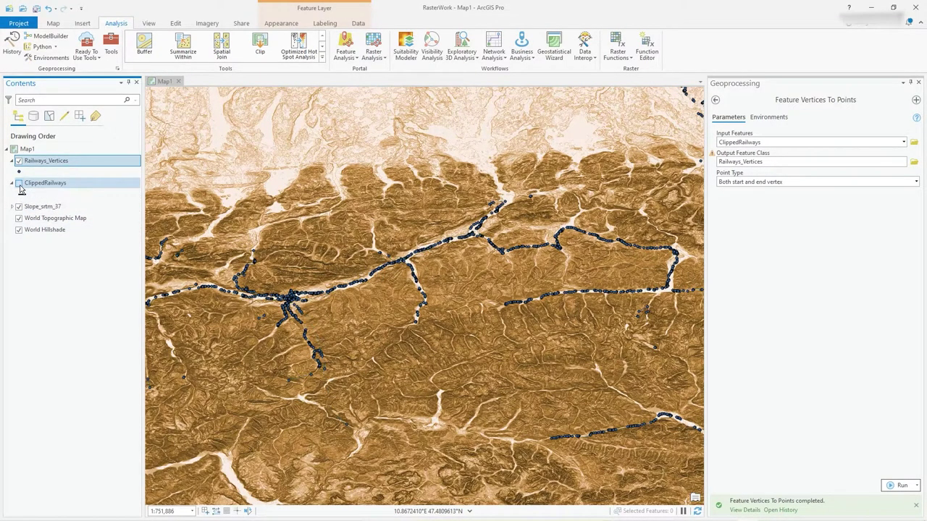
scroll(429, 306, up, 3)
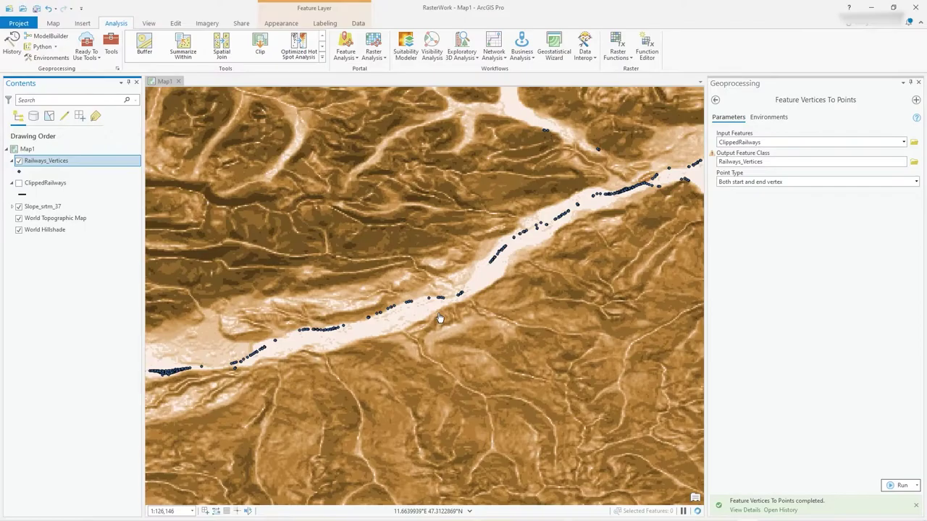
scroll(439, 319, down, 3)
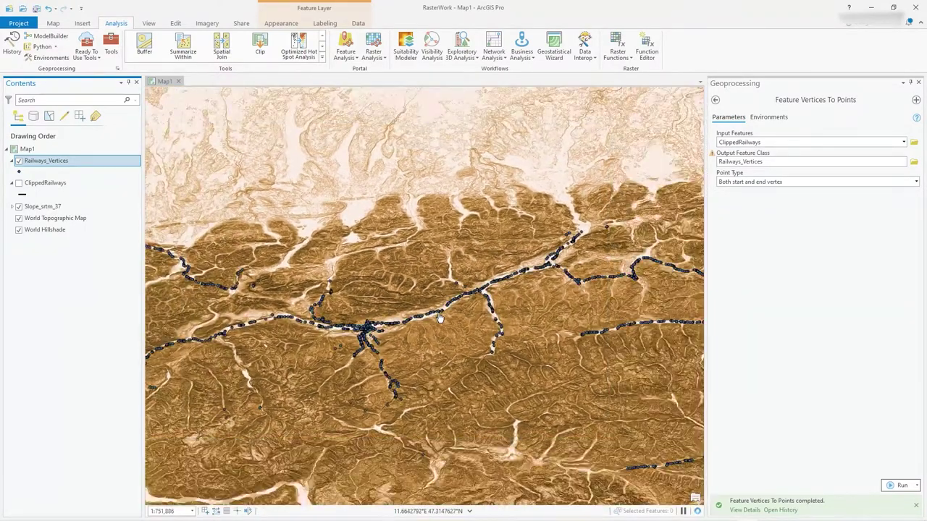
scroll(439, 319, down, 1)
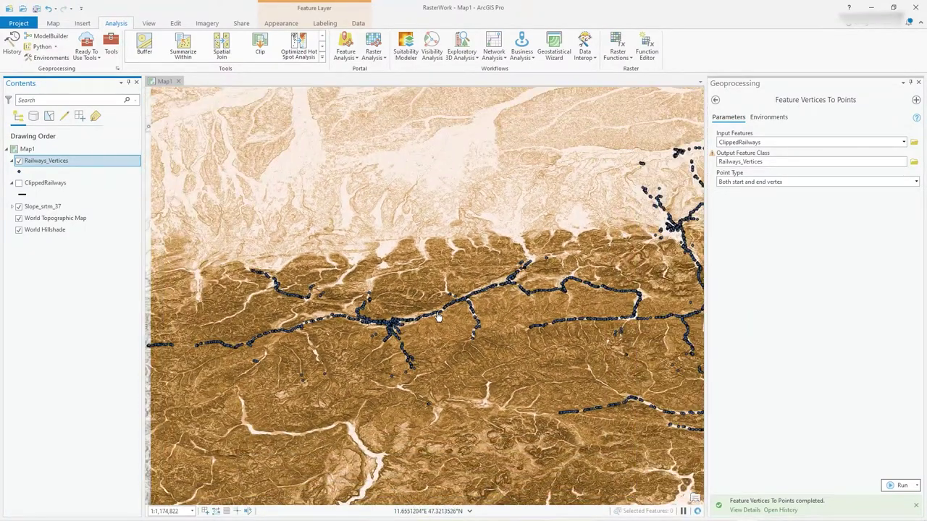
scroll(438, 317, down, 1)
scroll(438, 317, up, 1)
Find the Extract Values To Table tool among the "extract" search results and open it.
click(715, 99)
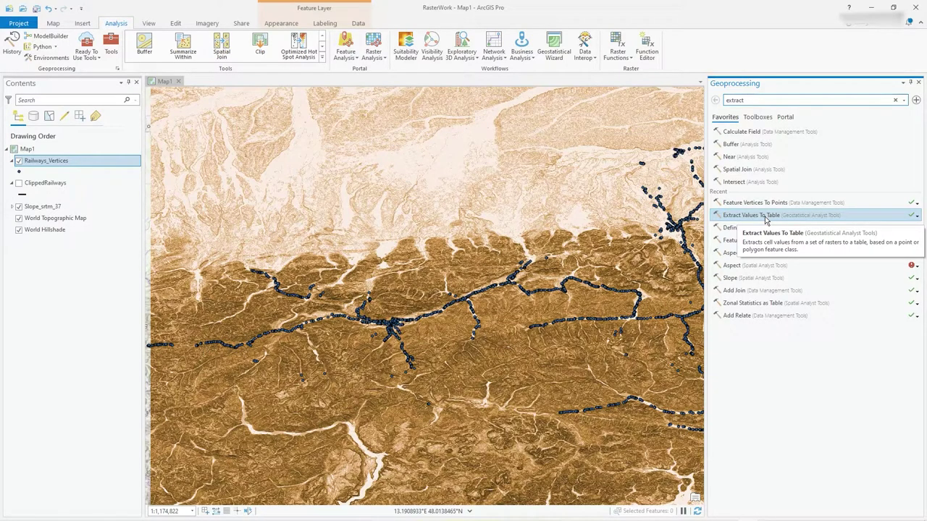
click(757, 101)
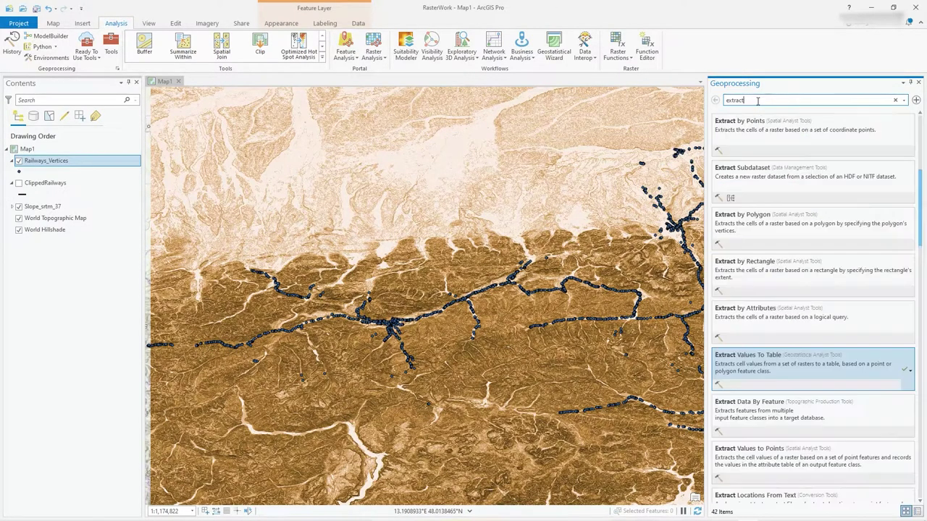
scroll(812, 268, down, 1)
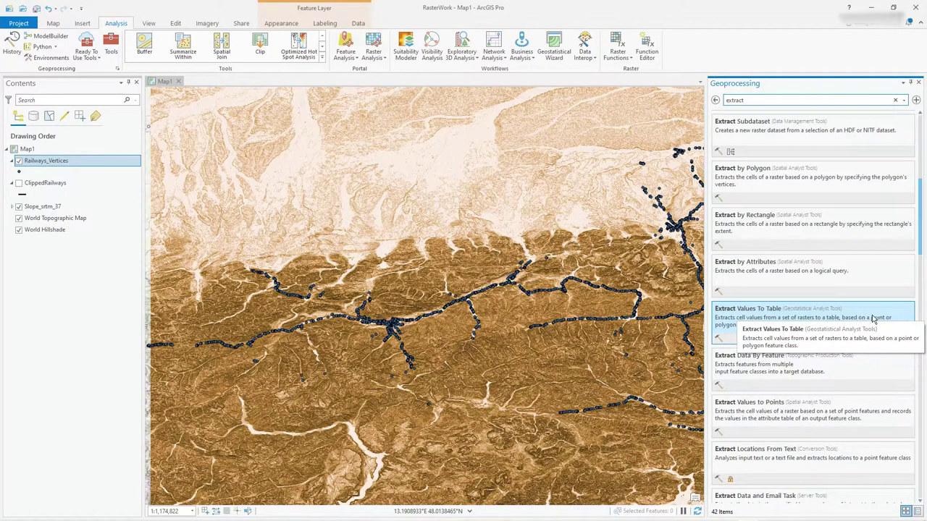
click(840, 330)
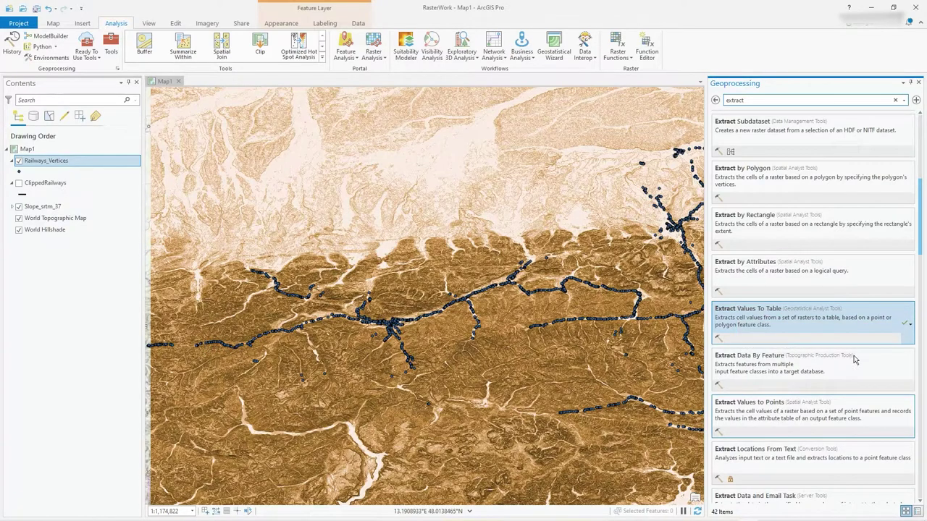
click(767, 322)
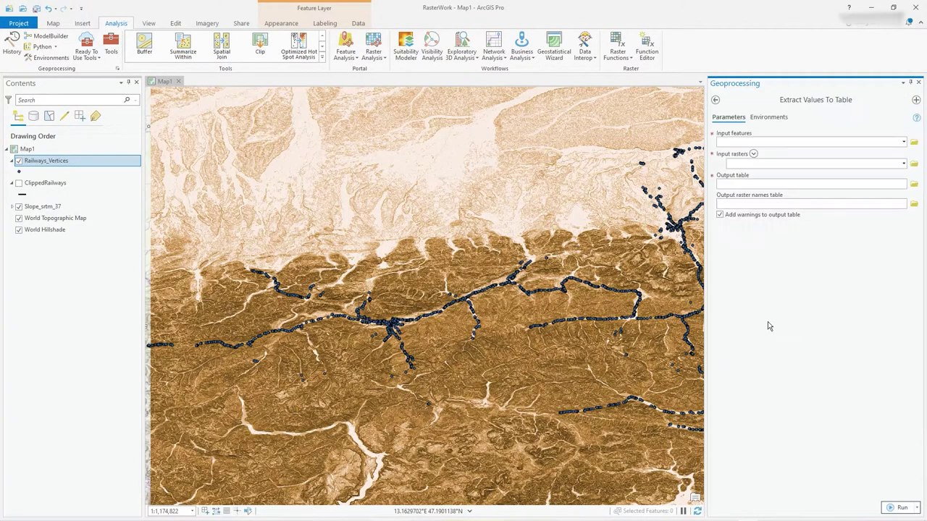
Run Extract Values To Table on Railways_Vertices with the Slope_srtm_37 raster, naming the output raster names table srtm.
click(904, 141)
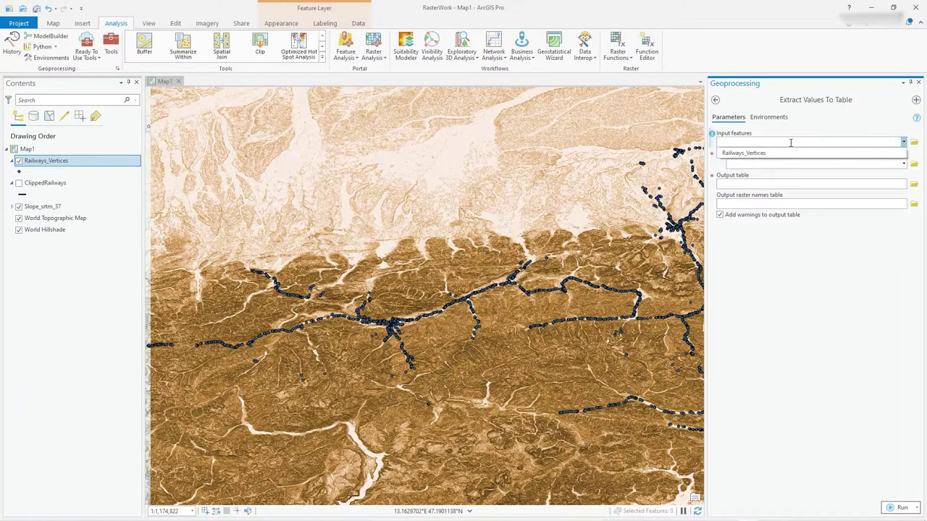
click(786, 155)
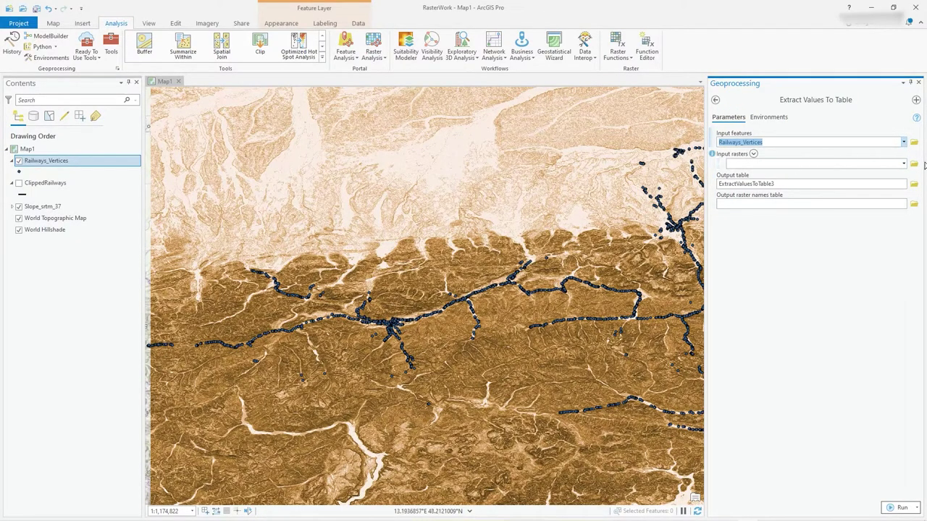
click(904, 164)
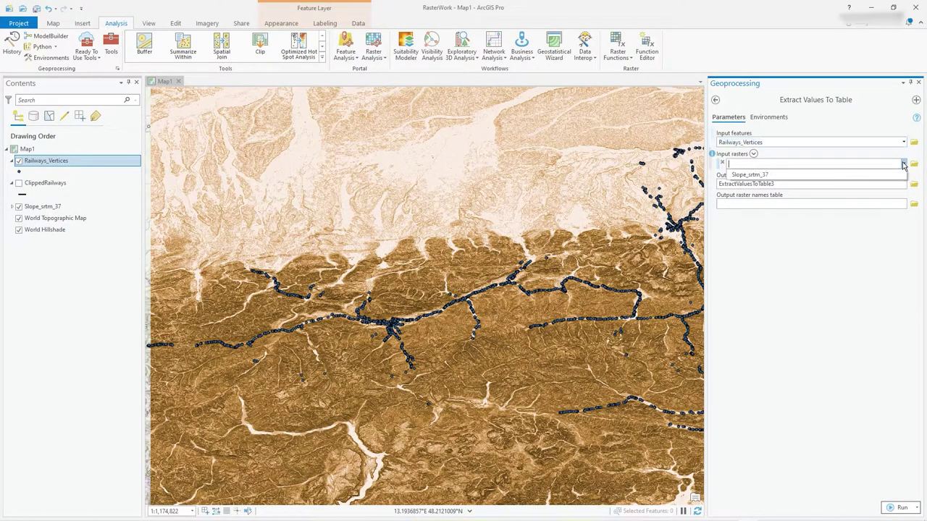
click(772, 179)
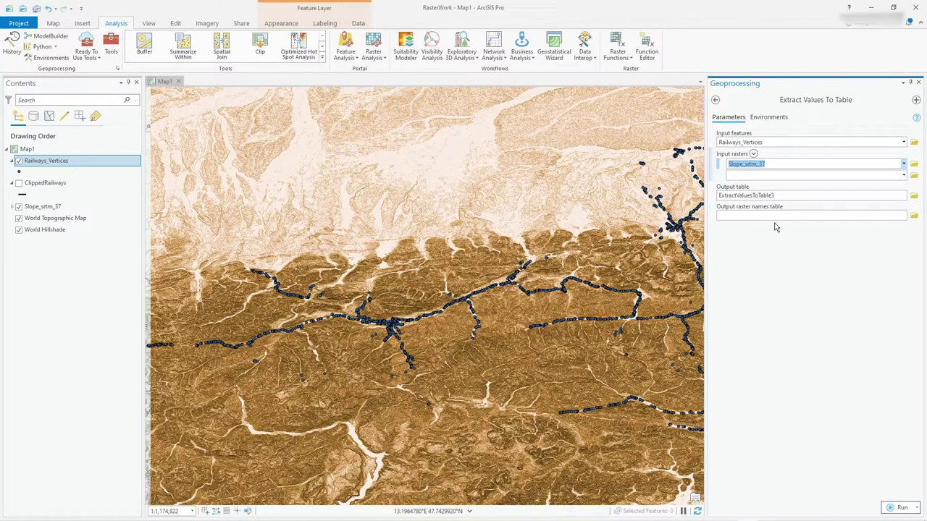
click(753, 215)
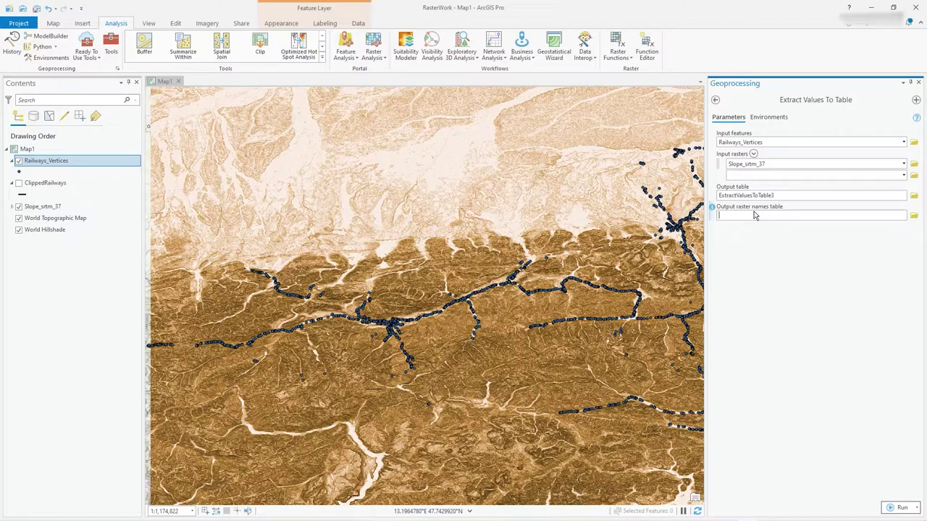
text(sl)
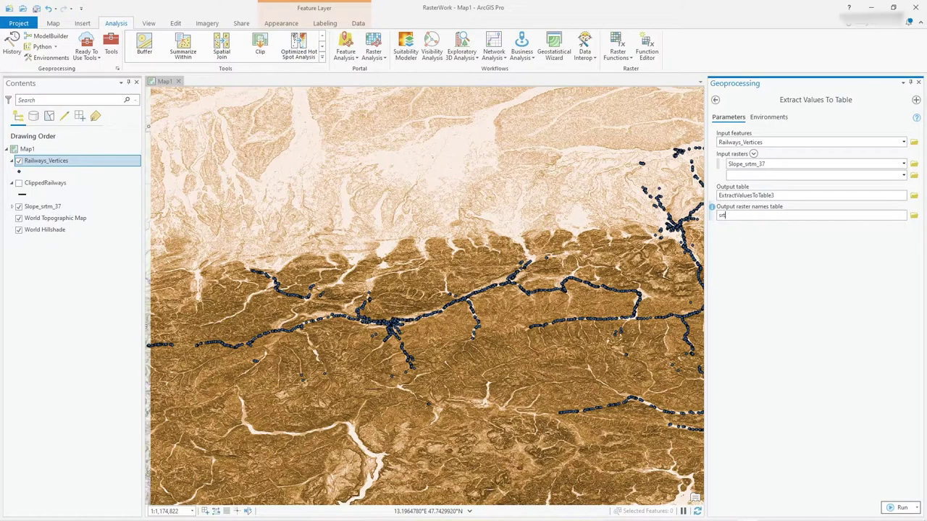
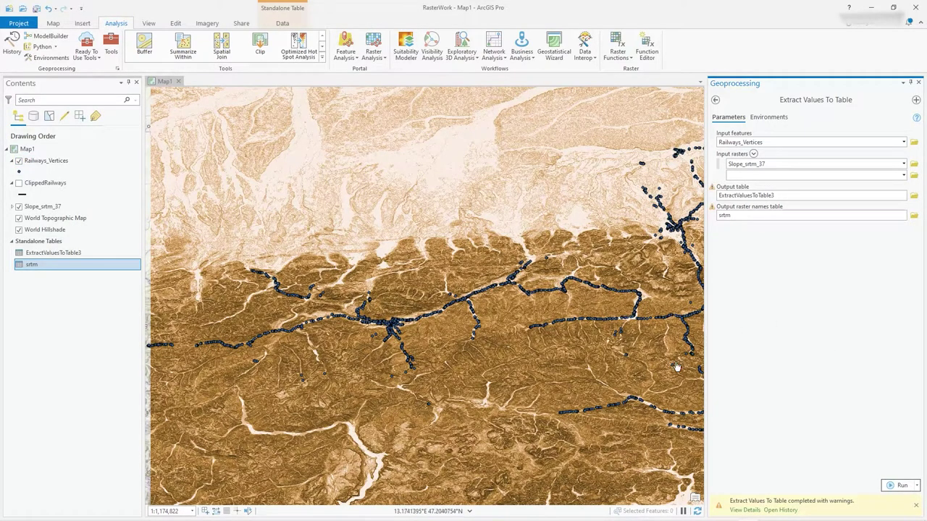
Open the ExtractValuesToTable3 standalone table and review its extracted slope values and source ID fields.
mouse_move(719, 509)
scroll(398, 293, up, 2)
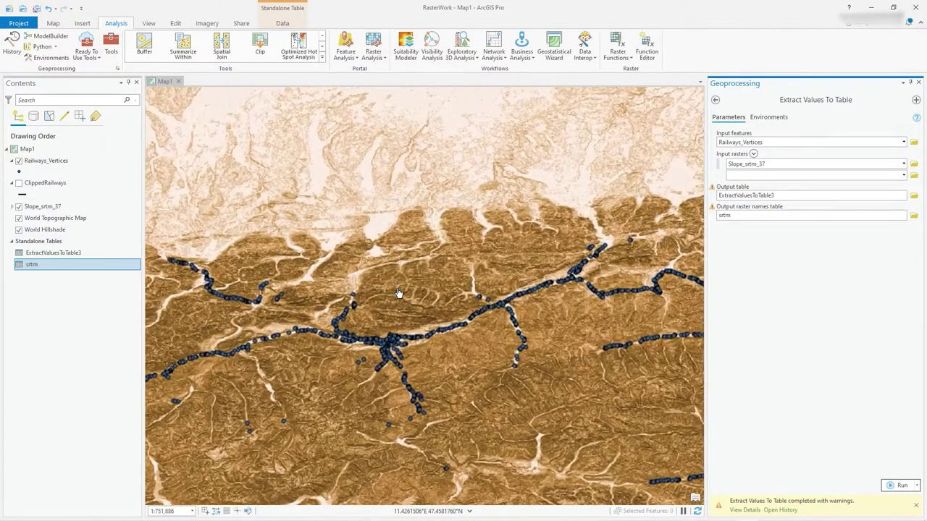
click(82, 256)
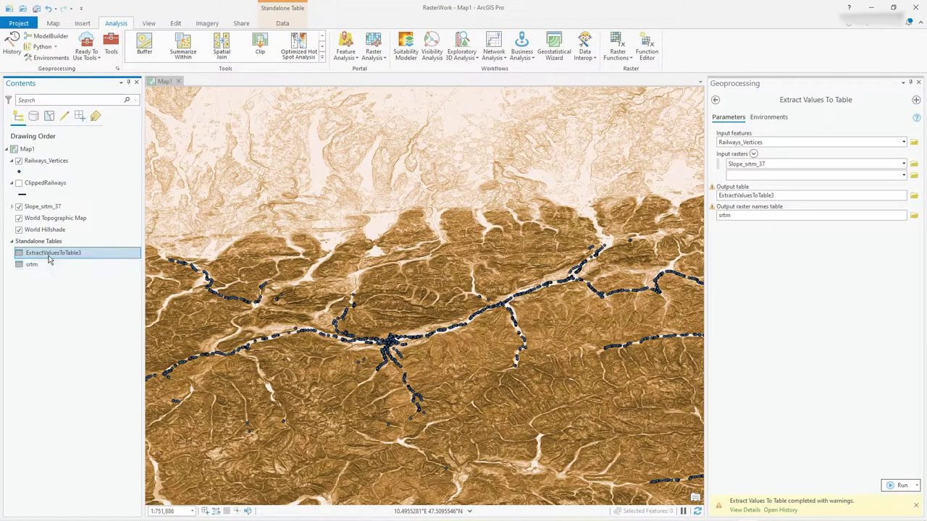
right_click(73, 259)
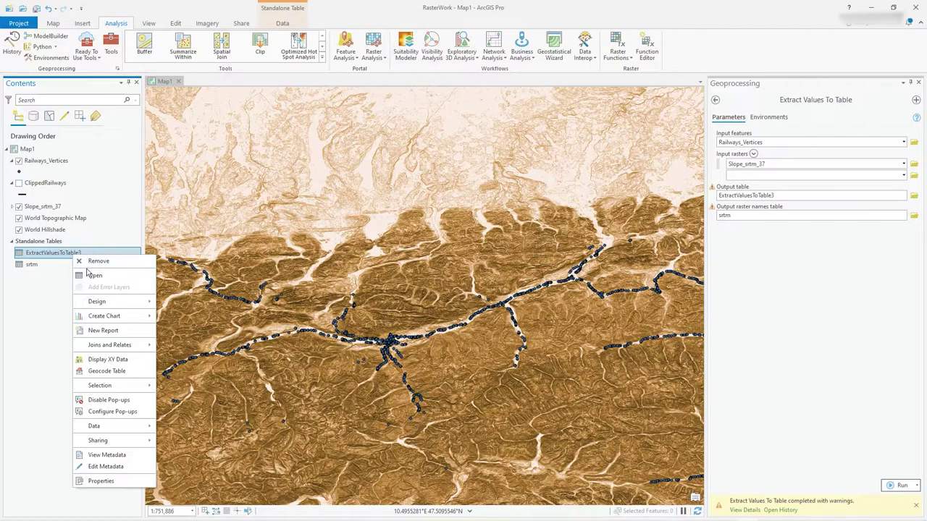
click(92, 276)
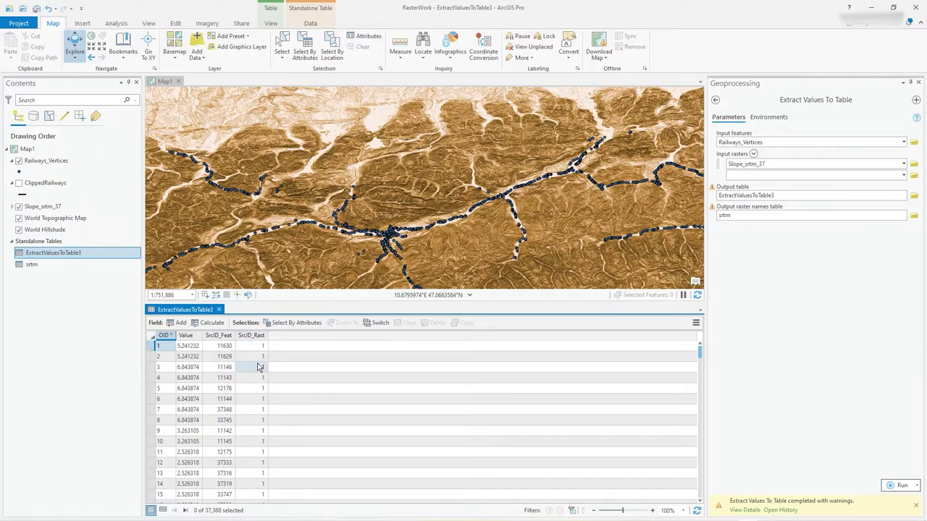
mouse_move(701, 357)
mouse_down()
mouse_move(702, 432)
mouse_move(701, 352)
mouse_up()
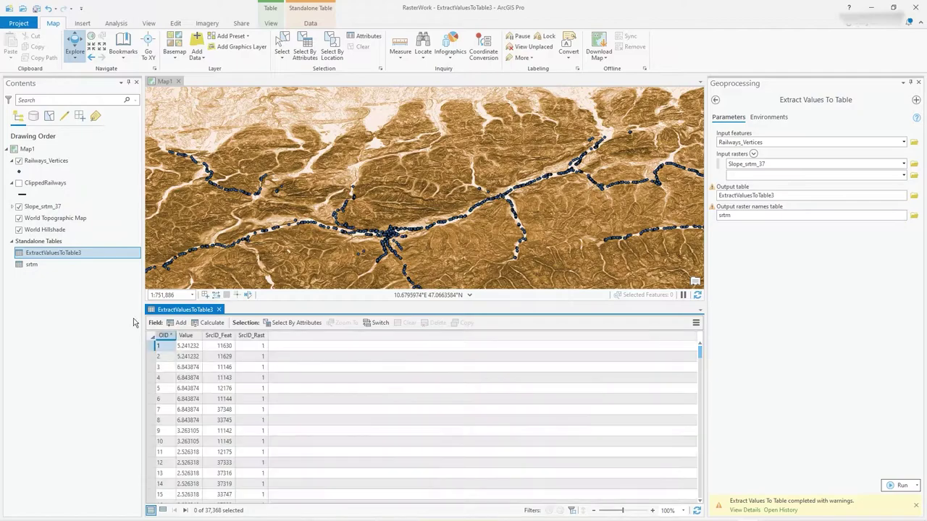
Open the srtm standalone table and compare its raster name record with the SrcID_Rast field of ExtractValuesToTable3.
click(45, 265)
right_click(36, 267)
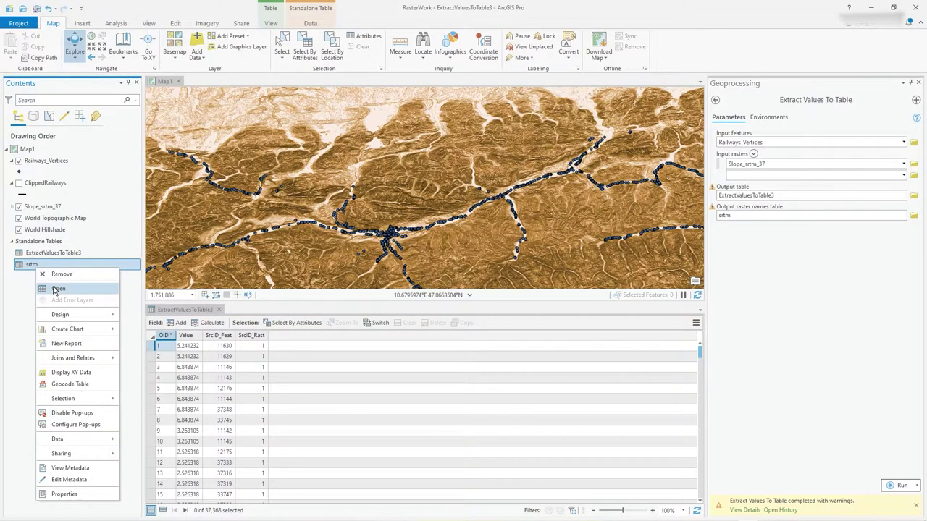
click(56, 288)
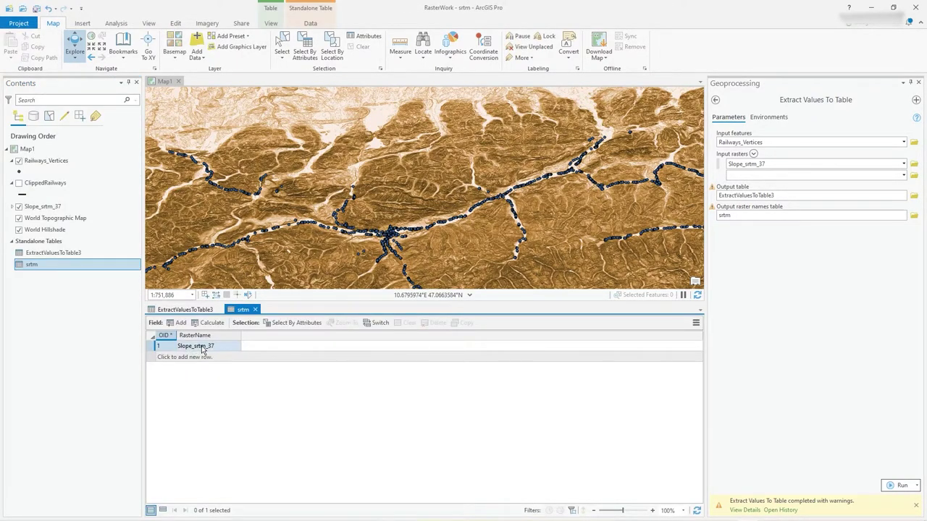
click(192, 310)
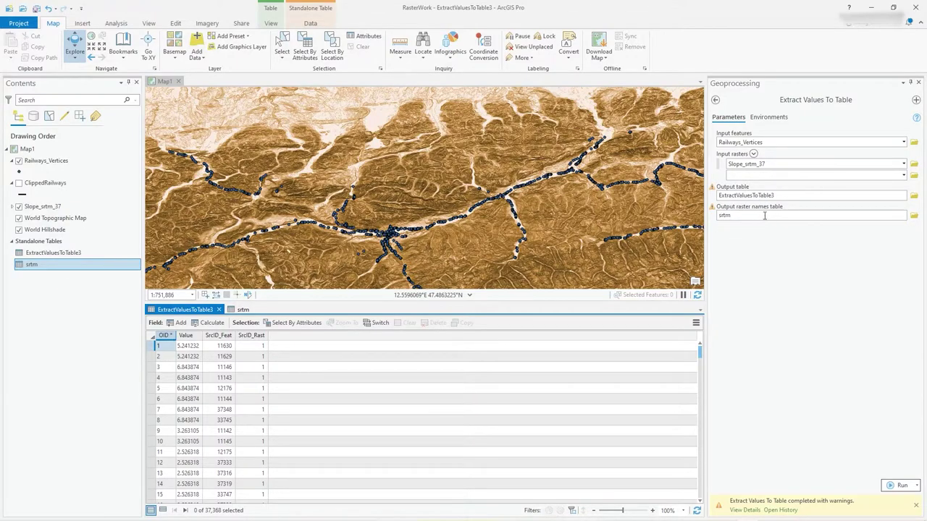
click(242, 311)
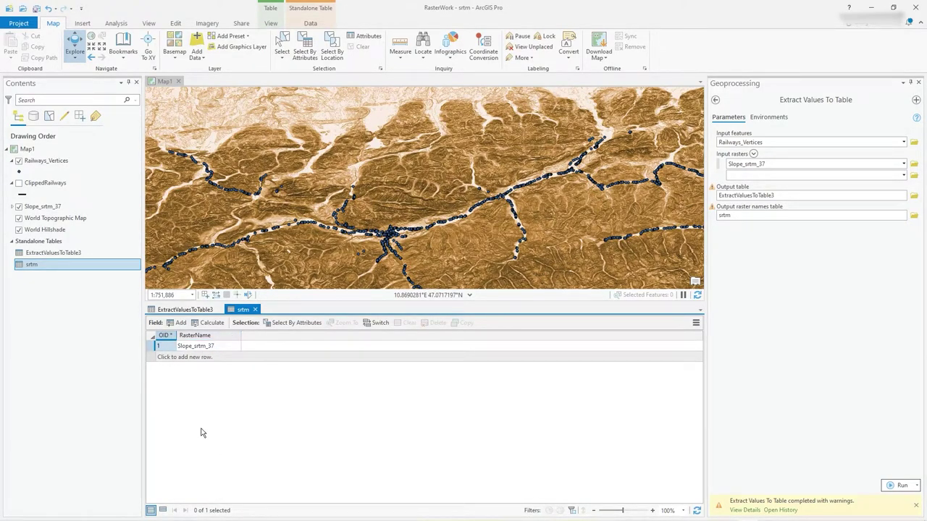
click(192, 309)
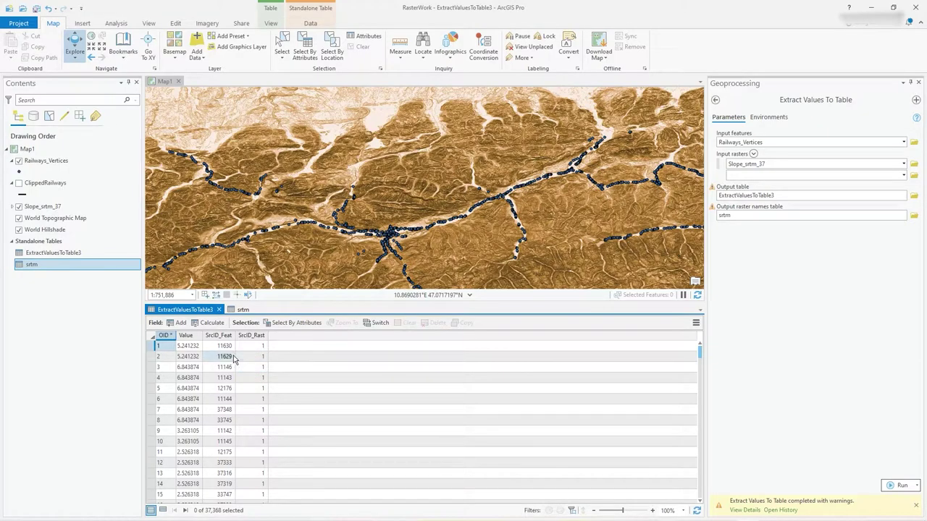
Sort the ExtractValuesToTable3 records by the Value field in descending order.
scroll(362, 231, up, 3)
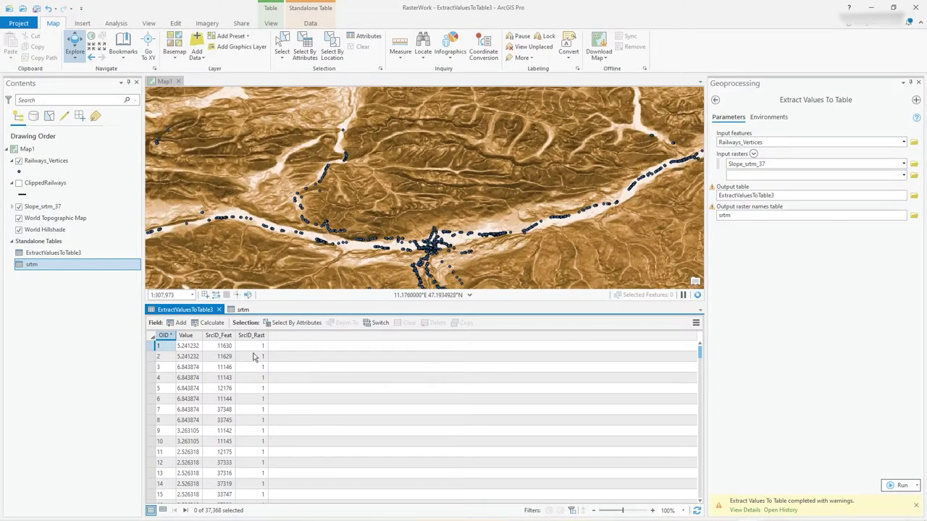
right_click(194, 336)
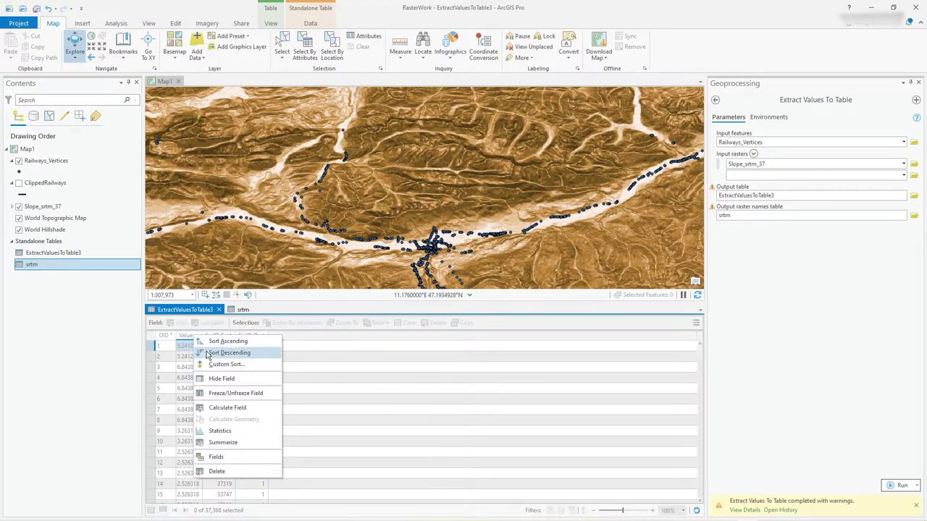
click(217, 352)
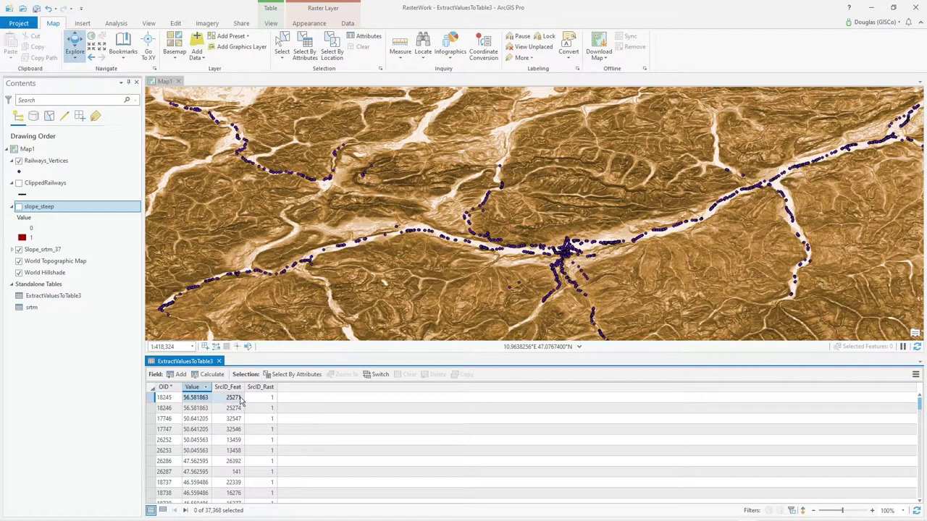
Check the two rows with the highest slope values and copy the SrcID_Feat value of the first row.
click(196, 408)
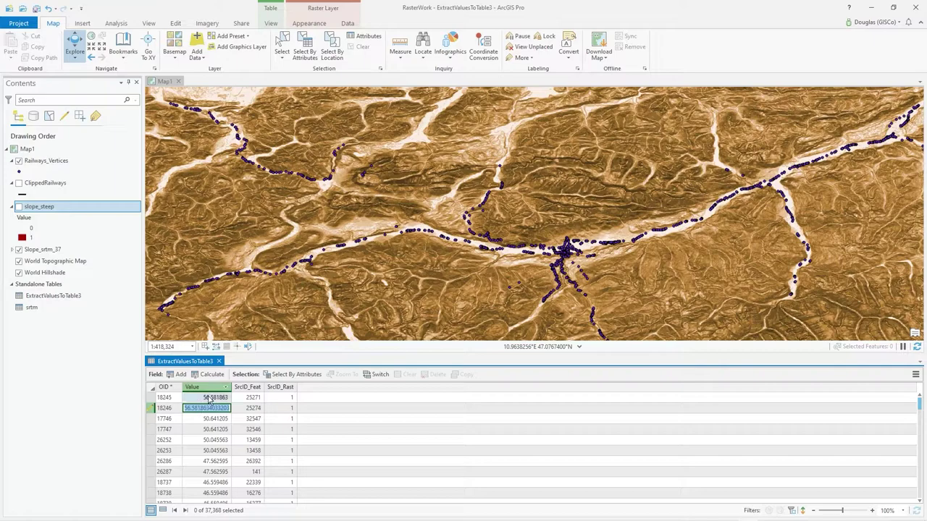
key(Up)
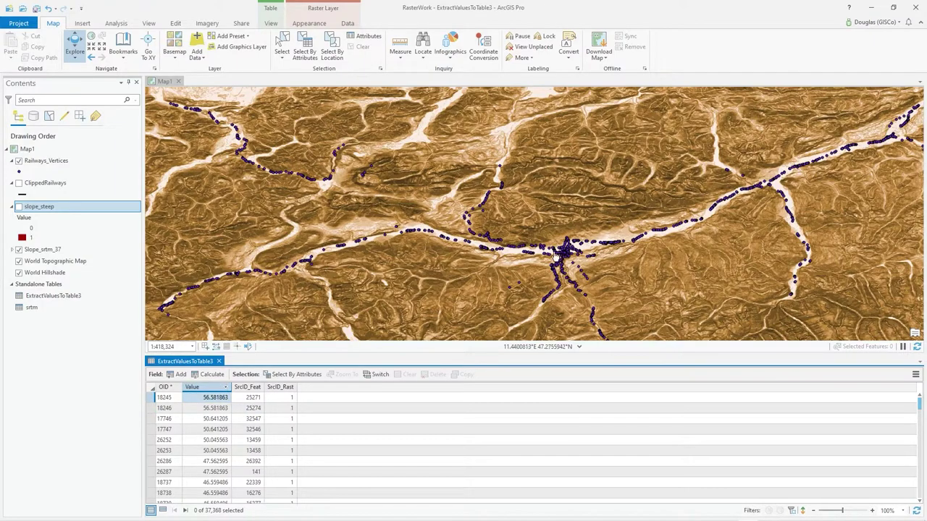
click(250, 399)
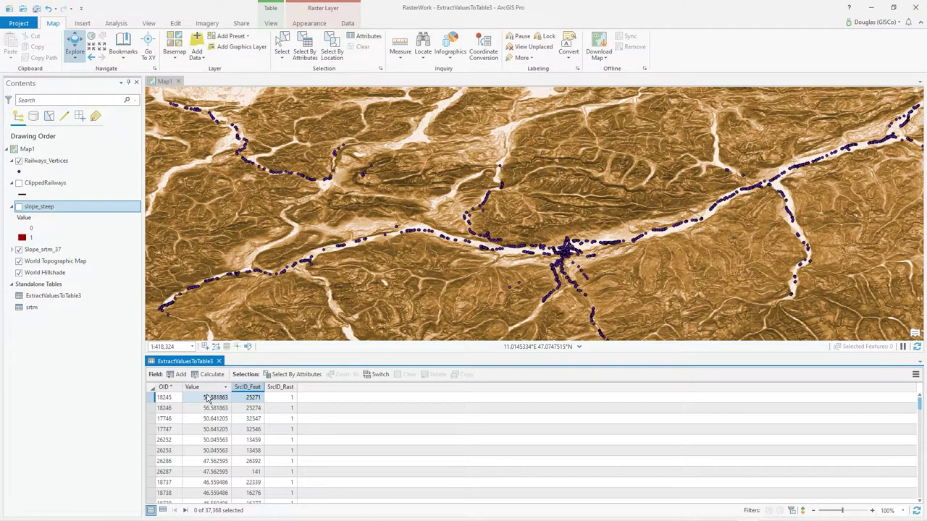
double_click(245, 399)
click(244, 409)
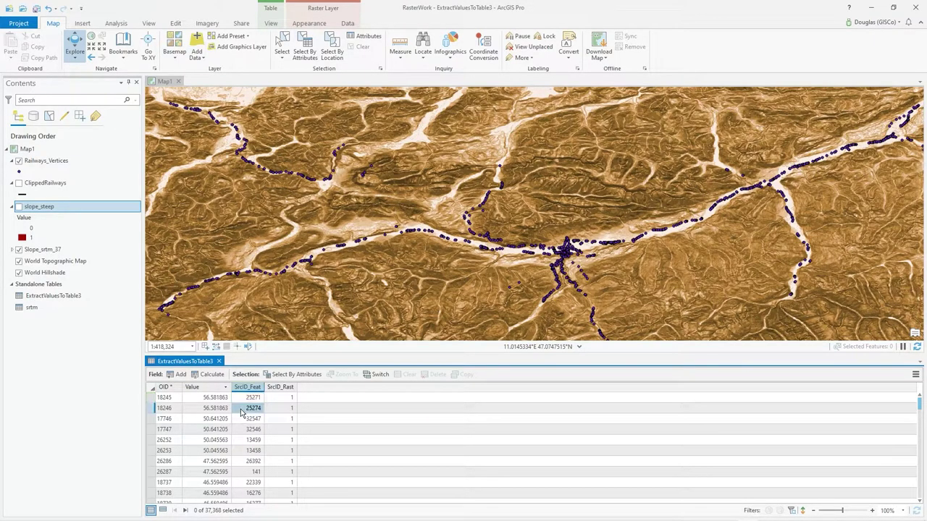
click(242, 398)
right_click(244, 403)
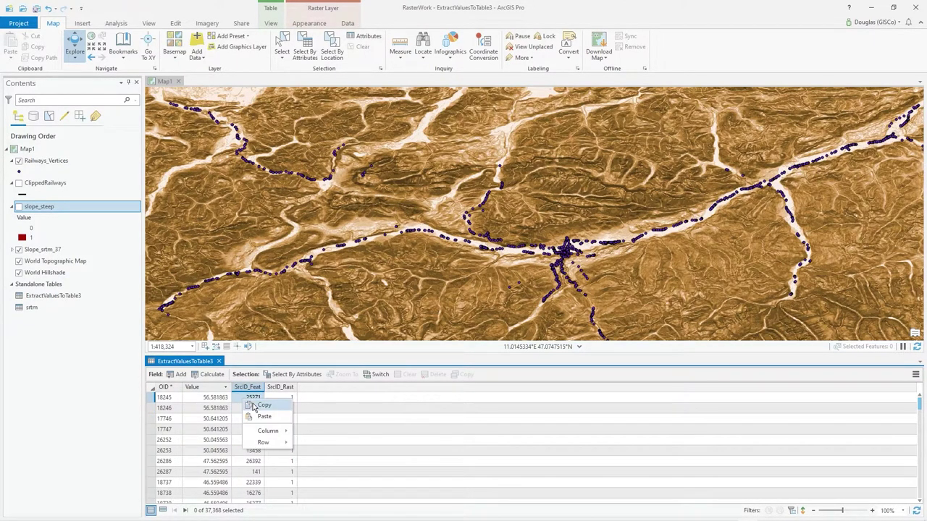
click(254, 409)
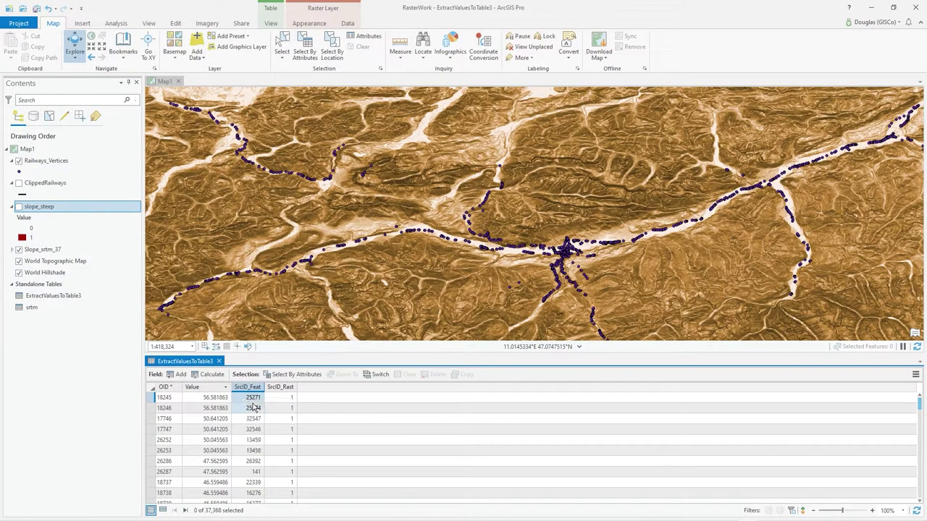
Select the Railways_Vertices feature whose OBJECTID is equal to 25271 using Select By Attributes as a new selection.
click(299, 375)
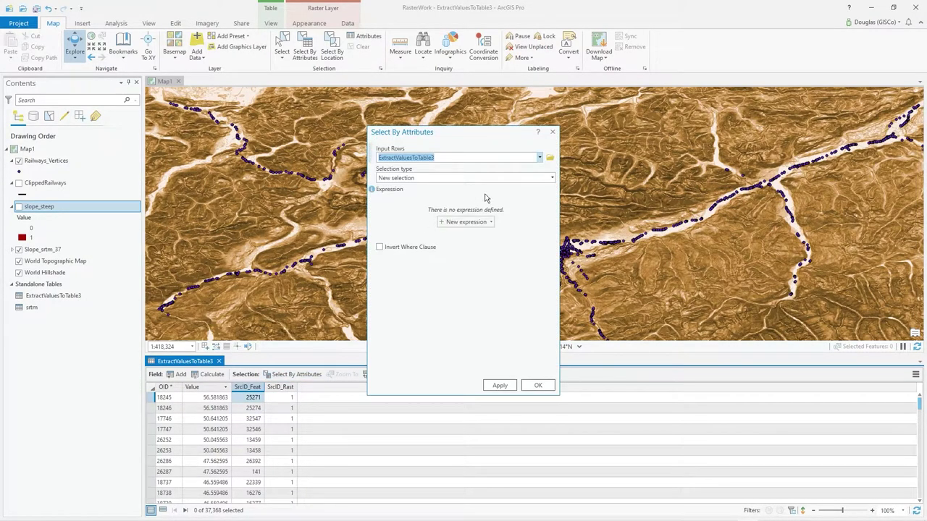
click(539, 158)
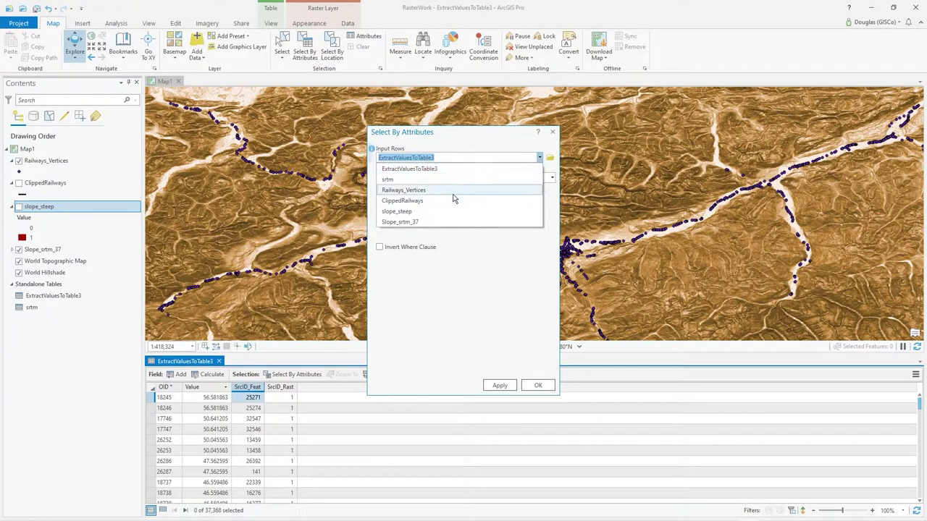
click(452, 191)
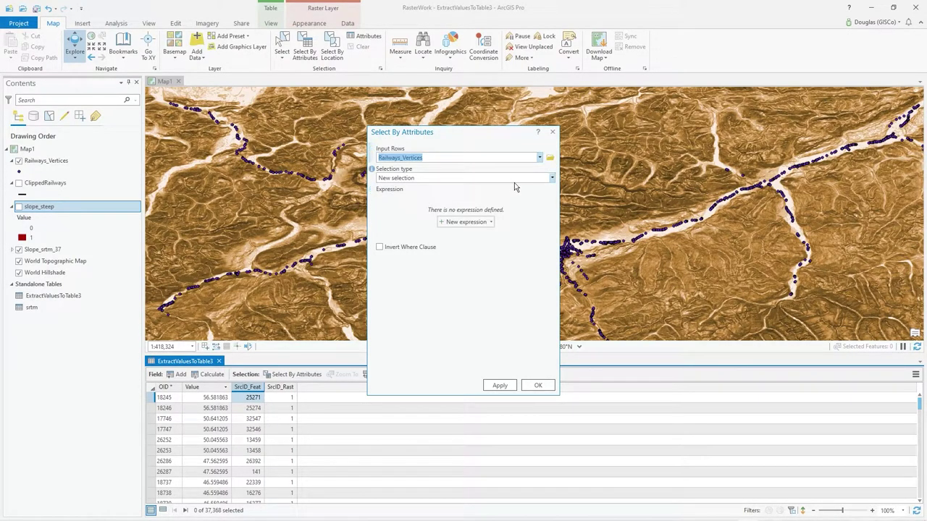
click(467, 222)
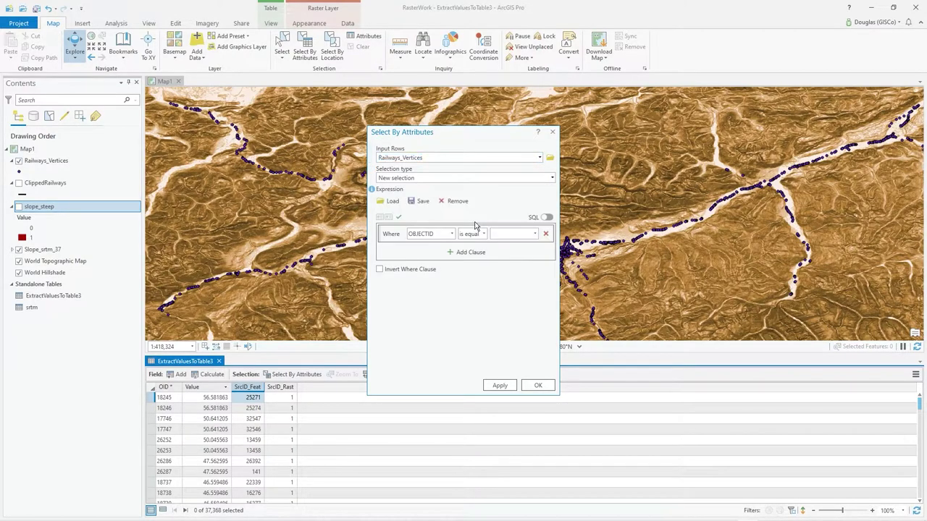
text(25271)
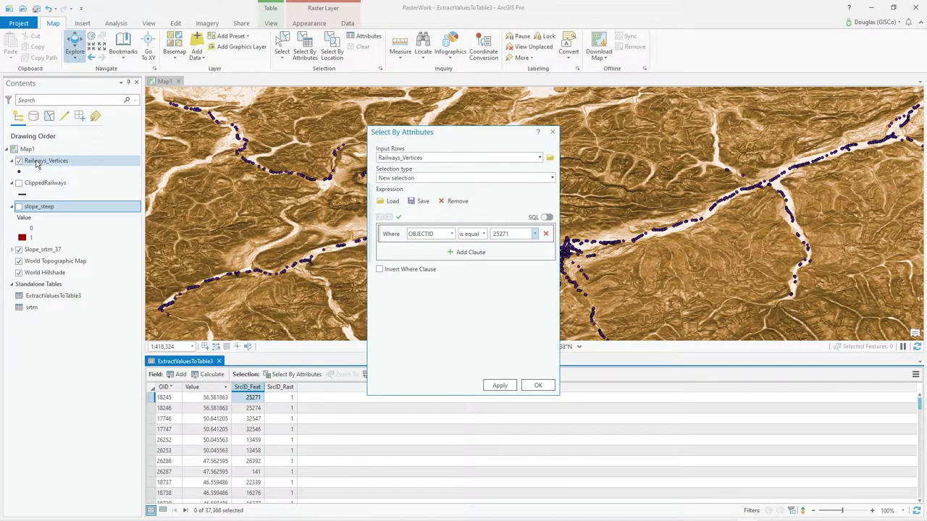
click(536, 387)
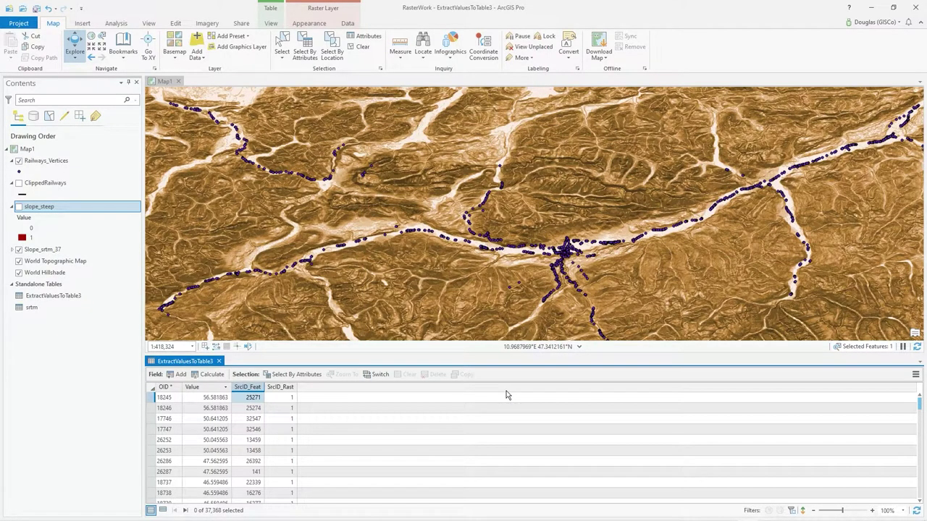
Zoom to the selected railway vertex and inspect the slope raster around it.
click(879, 348)
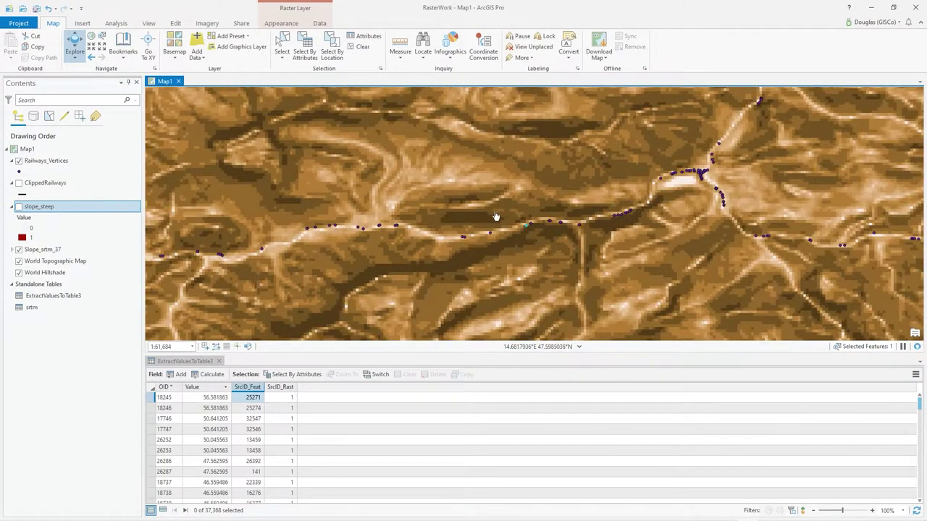
scroll(505, 260, down, 2)
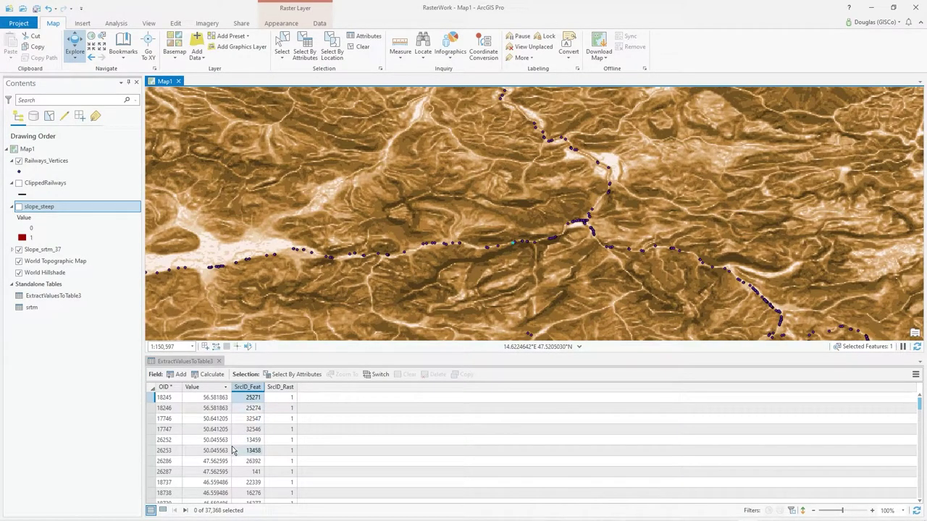
scroll(515, 246, up, 3)
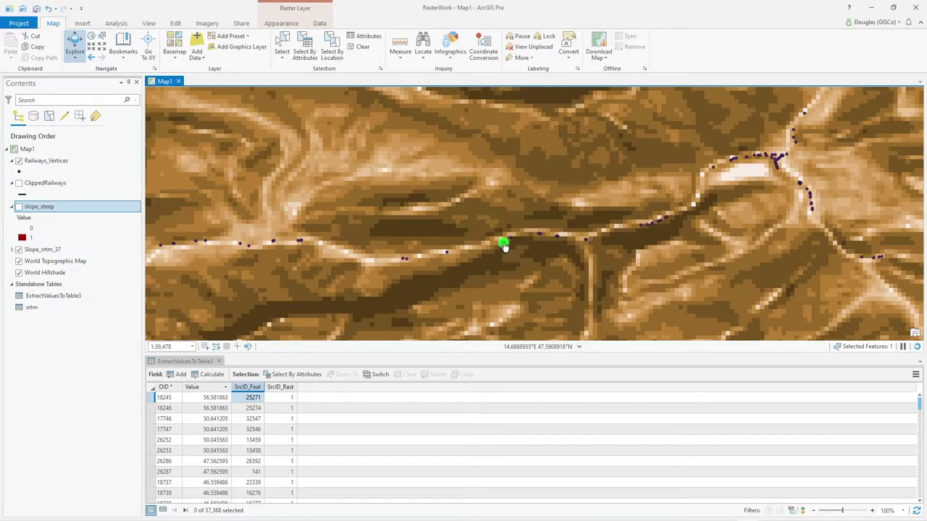
Inspect the pop-up attributes of the railway vertices at the selected location and the Slope_srtm_37 pixel value beneath them.
click(505, 247)
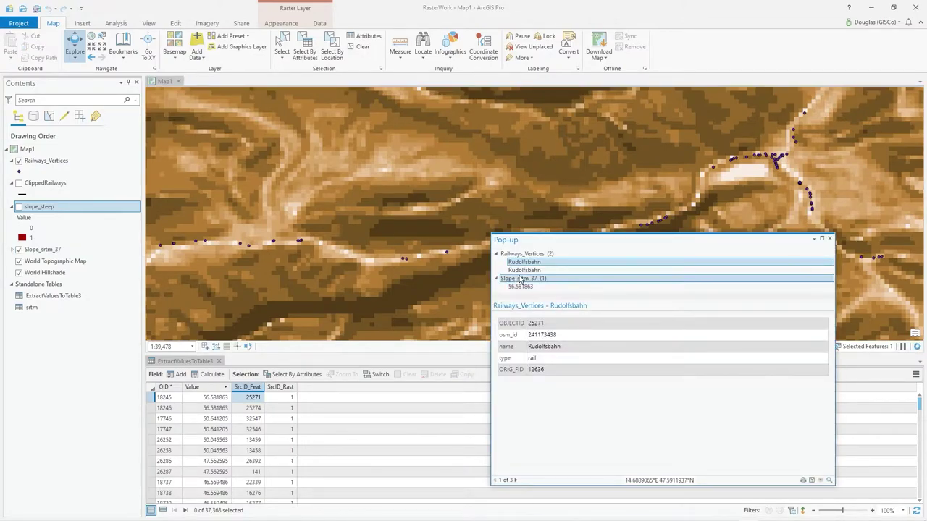
click(610, 286)
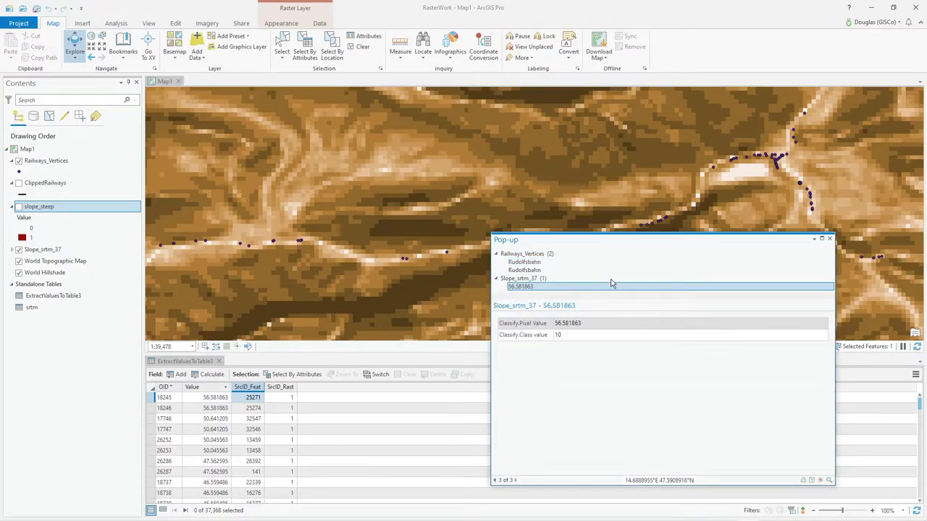
click(829, 239)
click(505, 246)
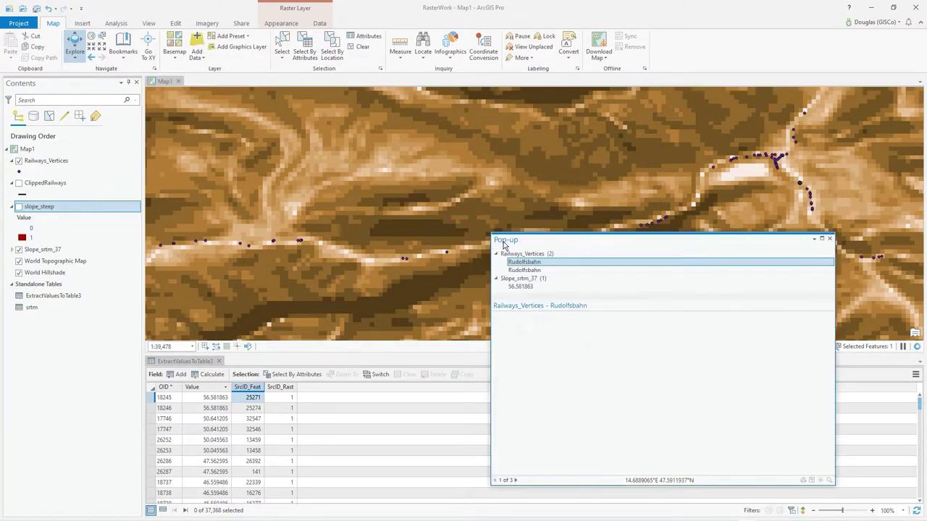
click(526, 270)
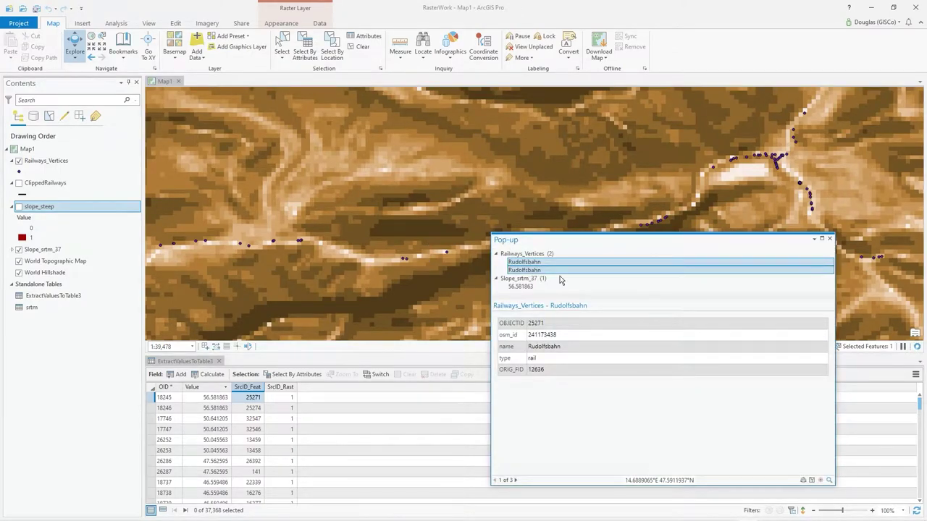
click(829, 238)
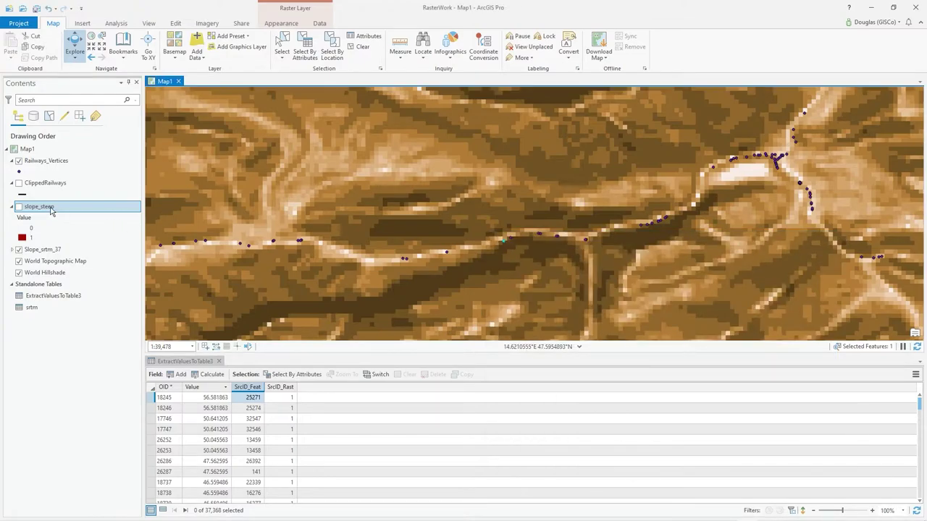
Hide the Slope_srtm_37 layer and examine the terrain around the selected railway vertex on the topographic basemap.
click(18, 250)
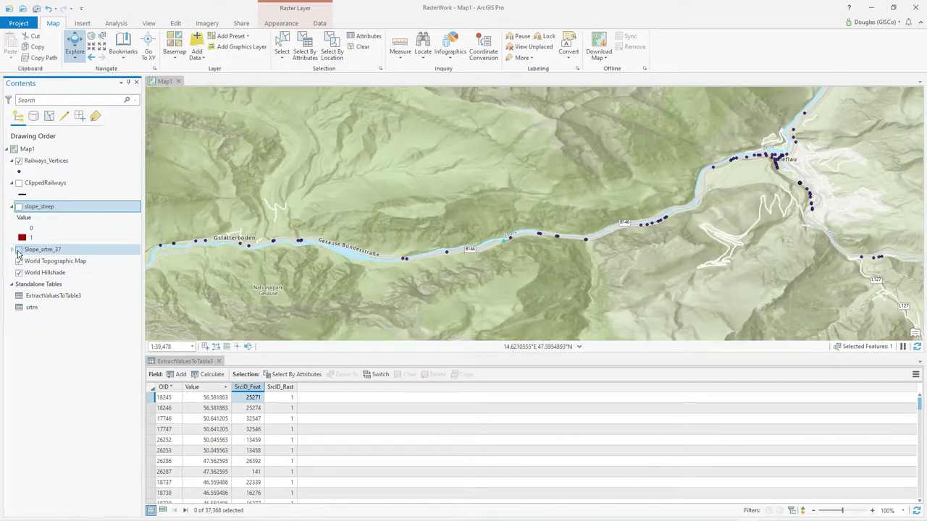
scroll(526, 263, down, 2)
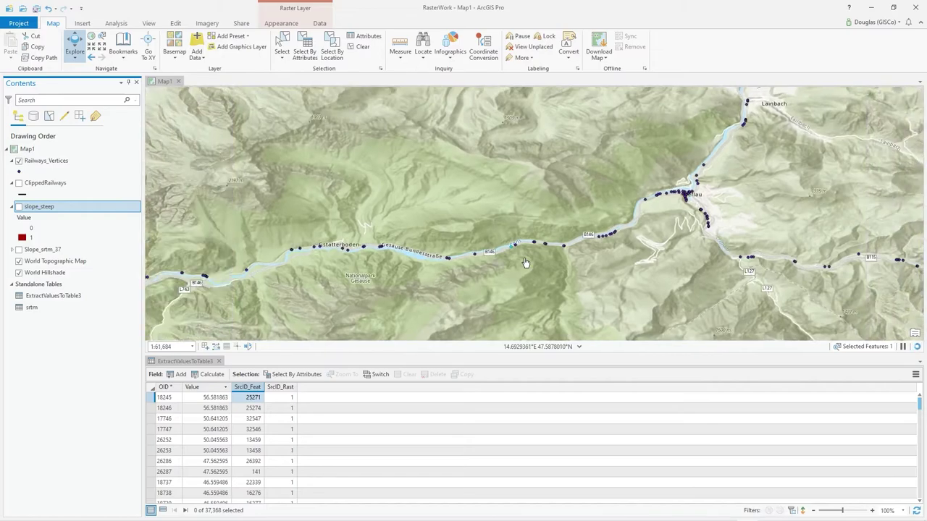
scroll(526, 262, down, 2)
scroll(525, 262, up, 2)
scroll(526, 261, up, 4)
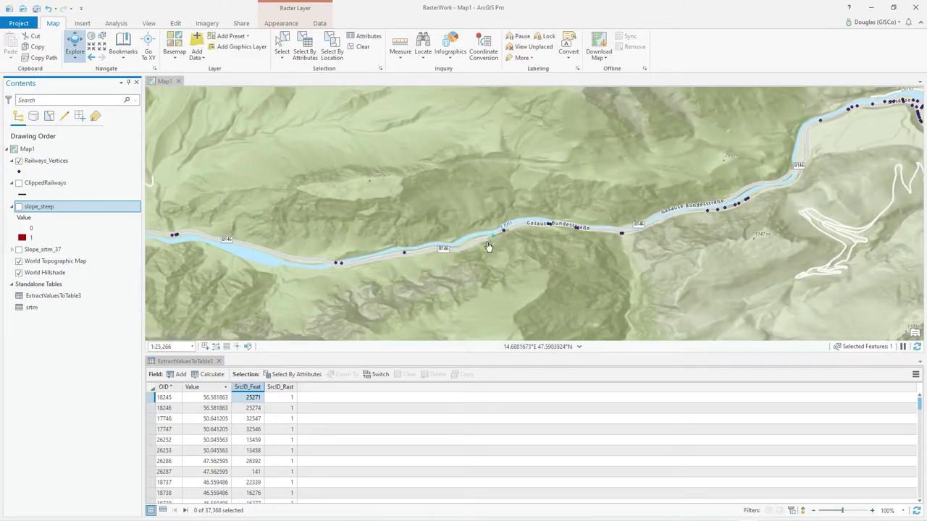
scroll(489, 247, down, 1)
scroll(488, 247, down, 3)
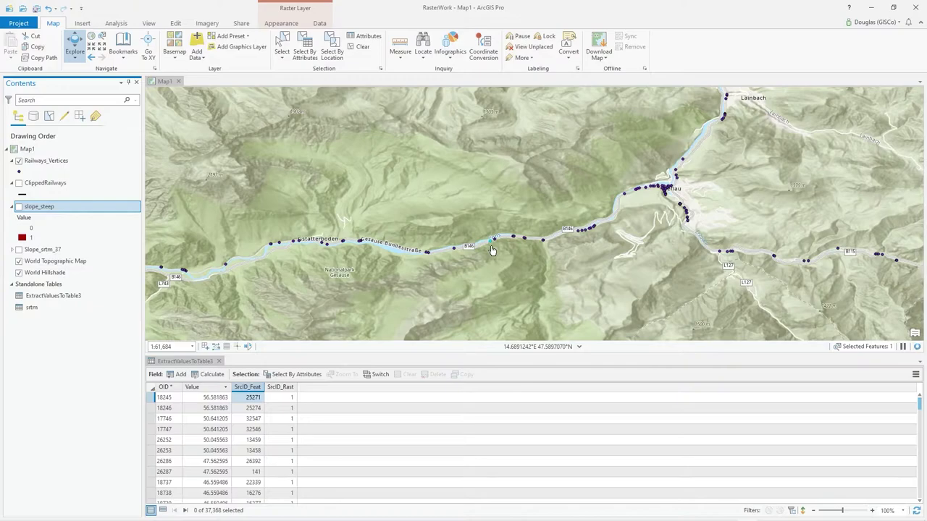
scroll(489, 248, down, 1)
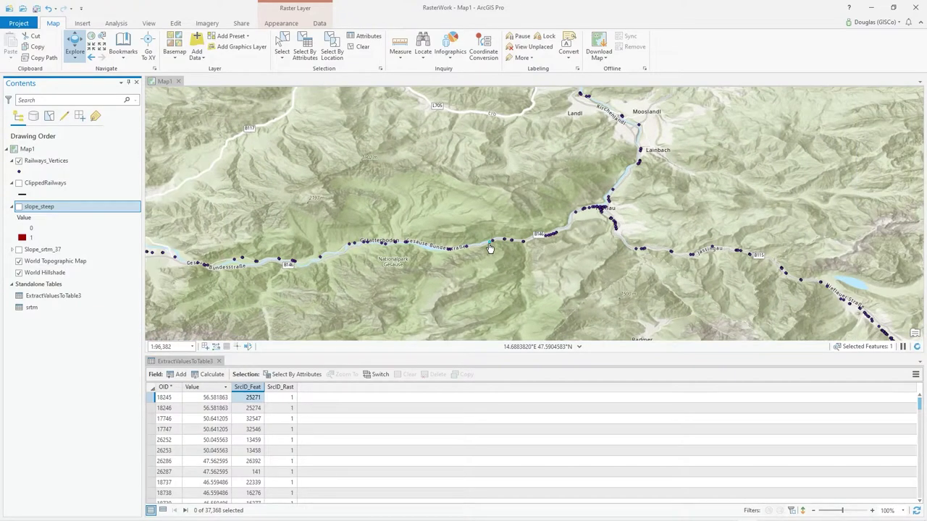
scroll(489, 248, down, 1)
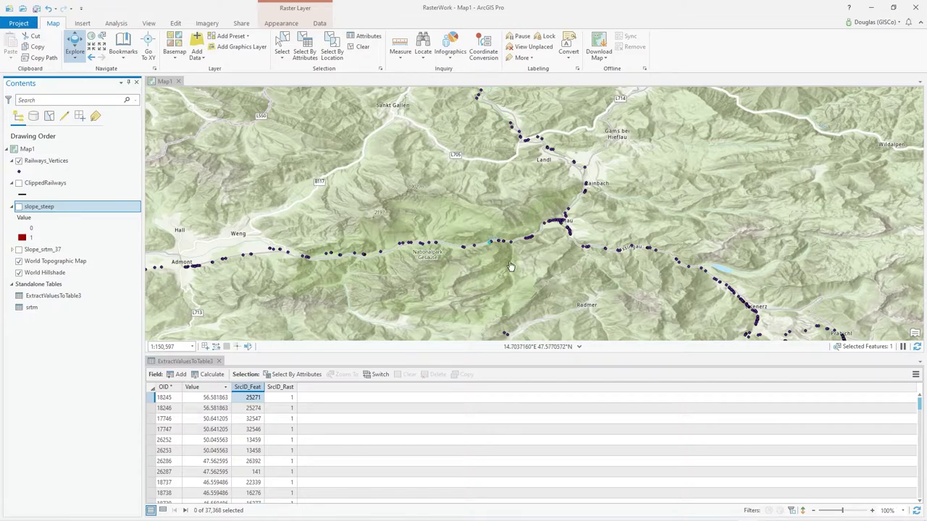
scroll(495, 243, up, 1)
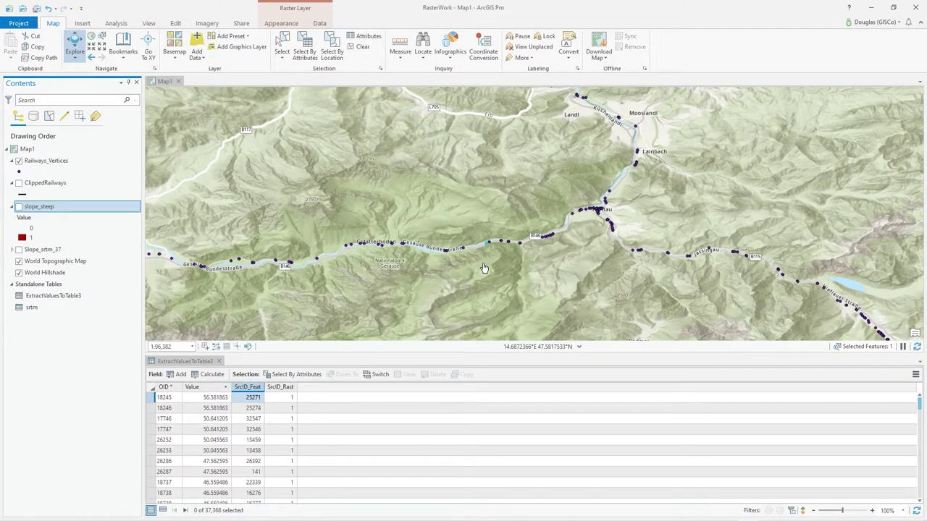